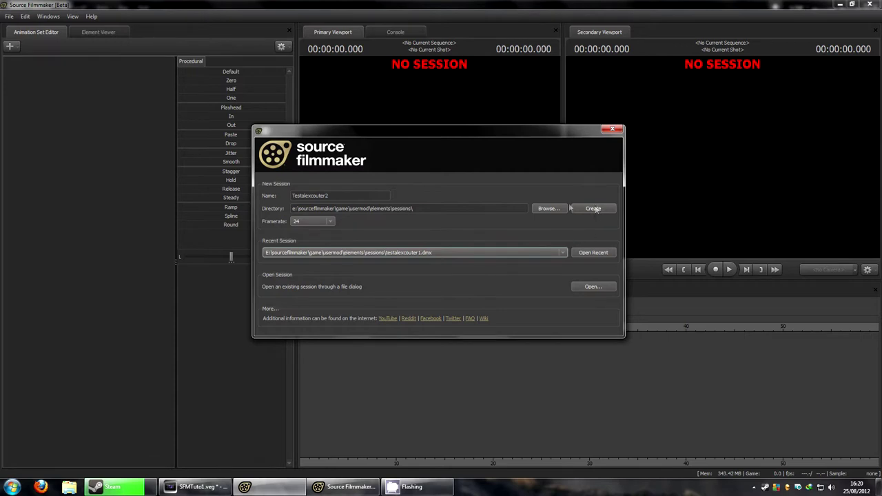
Step: Set the framerate of the new session Testalexcouter2 to 29.97
{"action": "left_click", "coordinate": [361, 195]}
{"action": "left_click_drag", "start_coordinate": [292, 195], "coordinate": [334, 195]}
{"action": "left_click", "coordinate": [355, 195]}
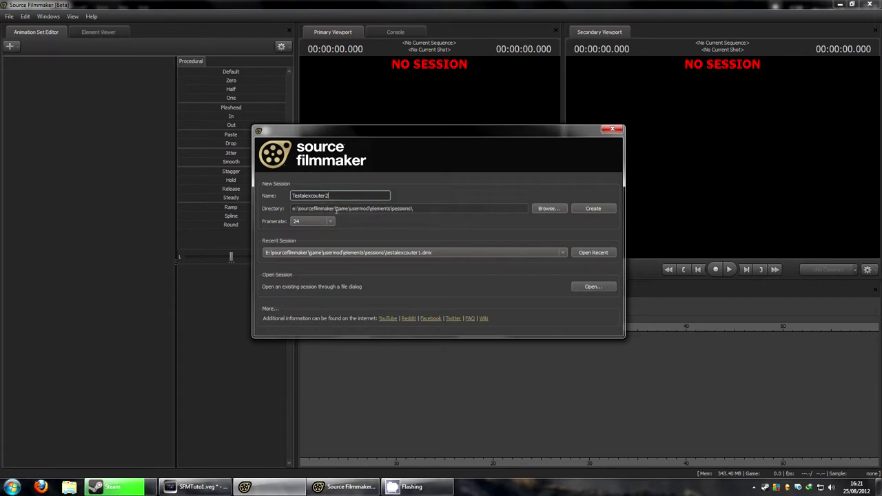
{"action": "left_click", "coordinate": [331, 220]}
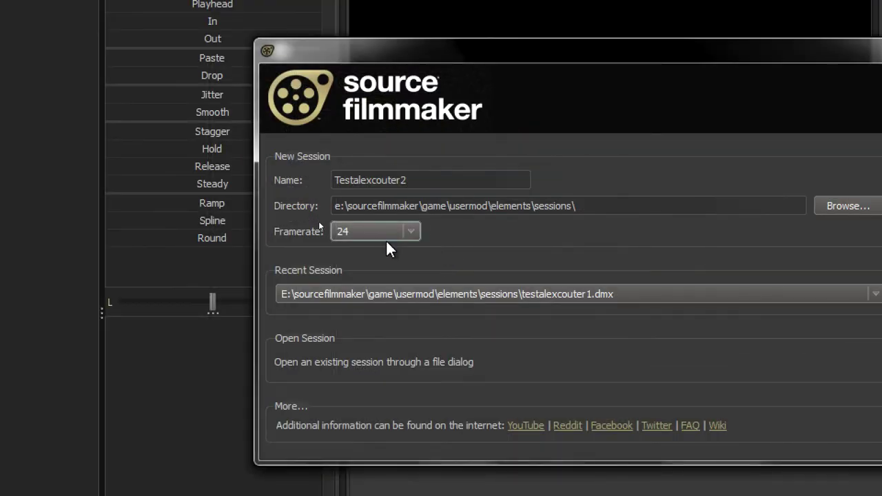
{"action": "left_click", "coordinate": [386, 238]}
{"action": "left_click", "coordinate": [383, 261]}
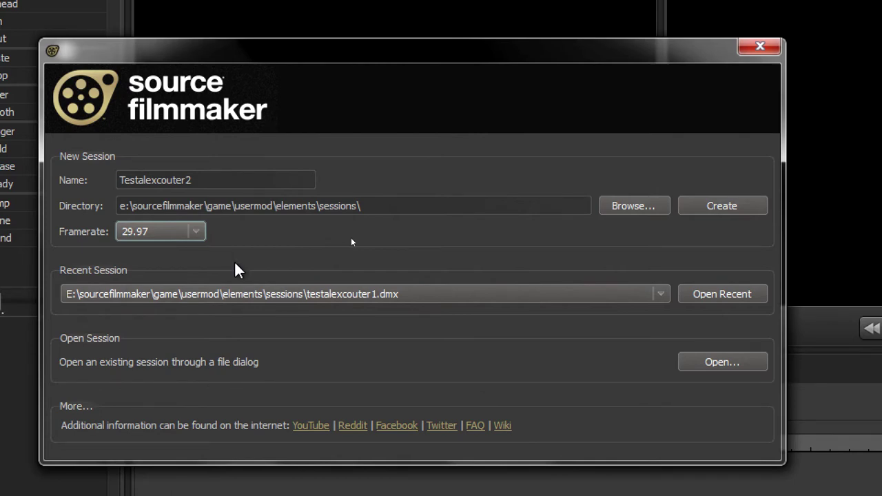
Step: Look through the list of recent sessions without opening one, and create the new Testalexcouter2 session
{"action": "left_click", "coordinate": [269, 295]}
{"action": "scroll", "coordinate": [262, 344], "scroll_direction": "down", "scroll_amount": 1}
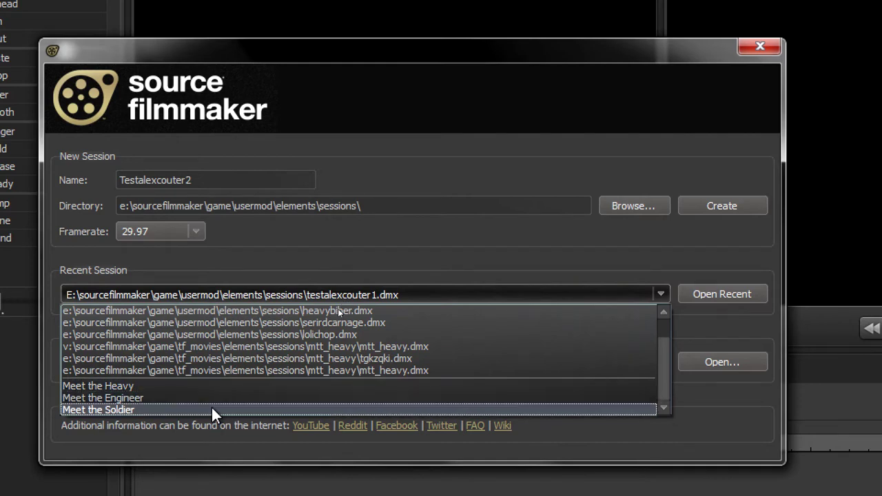
{"action": "left_click", "coordinate": [689, 414]}
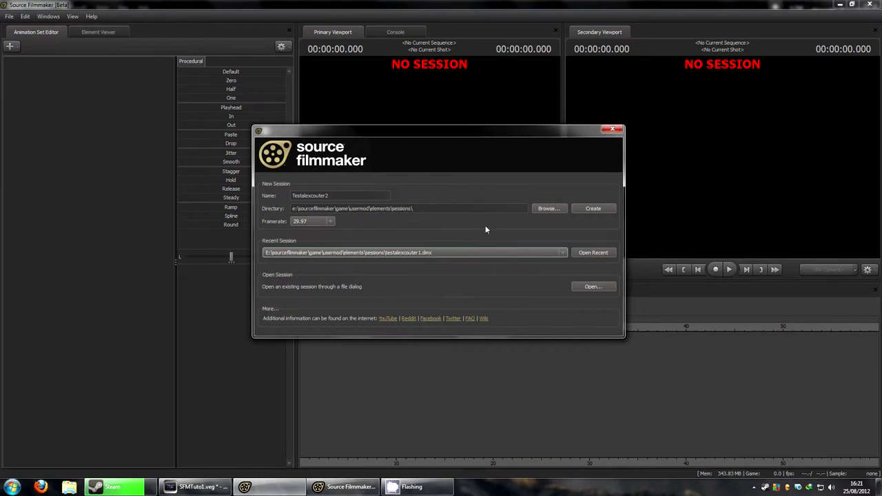
{"action": "left_click", "coordinate": [591, 209]}
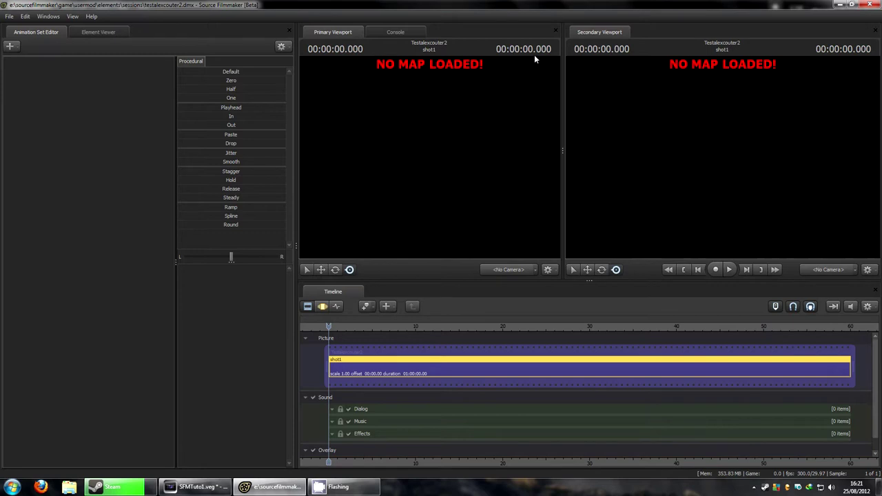
{"action": "left_click", "coordinate": [47, 17]}
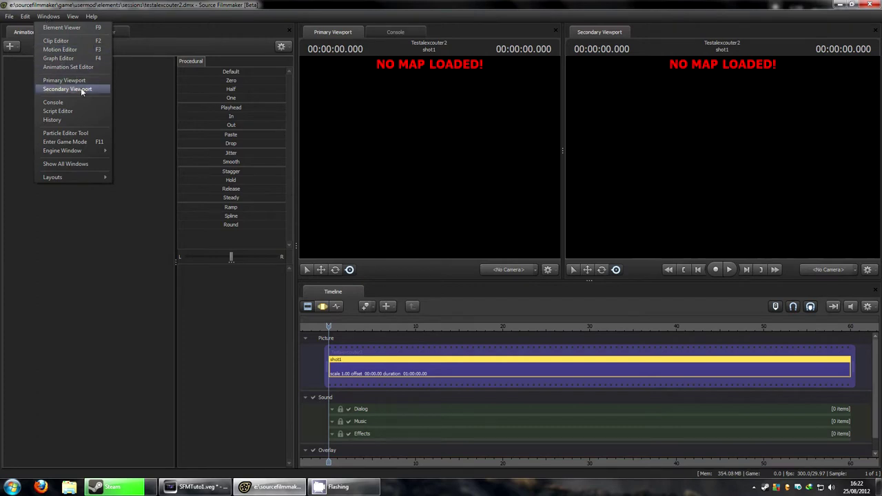
{"action": "mouse_move", "coordinate": [99, 153]}
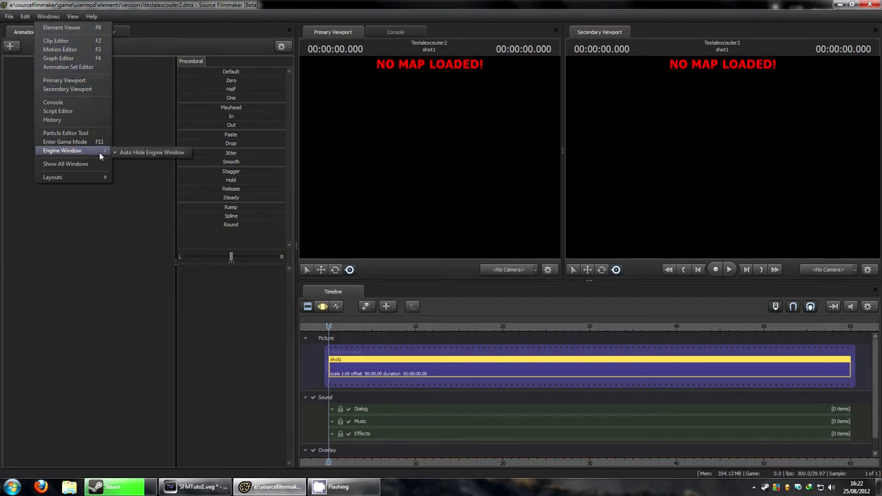
{"action": "left_click", "coordinate": [66, 91]}
{"action": "left_click", "coordinate": [487, 127]}
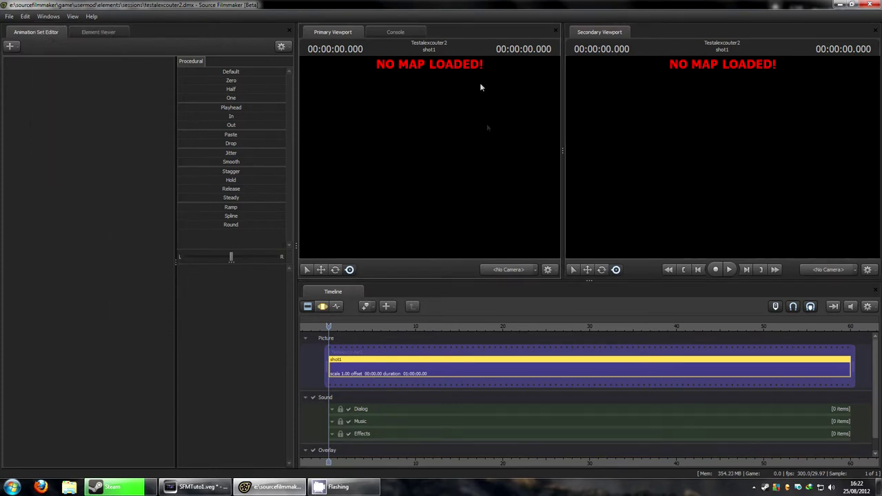
{"action": "left_click", "coordinate": [666, 36]}
{"action": "left_click", "coordinate": [91, 16]}
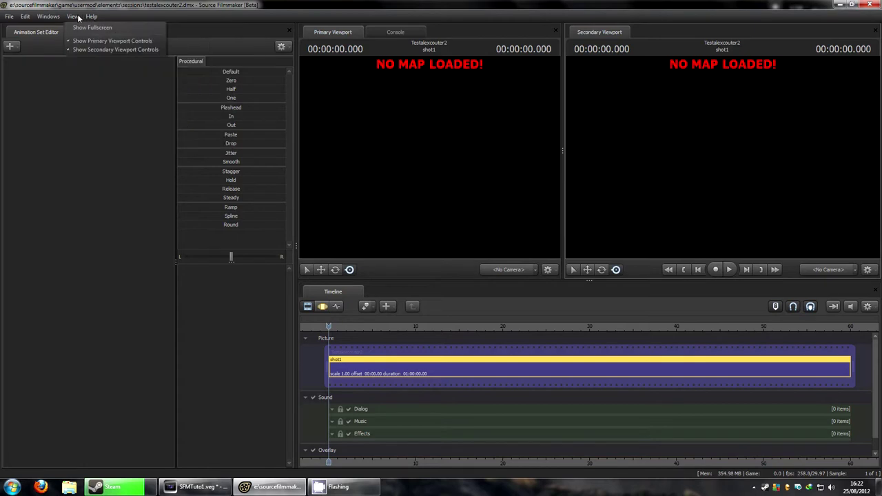
{"action": "left_click", "coordinate": [24, 18]}
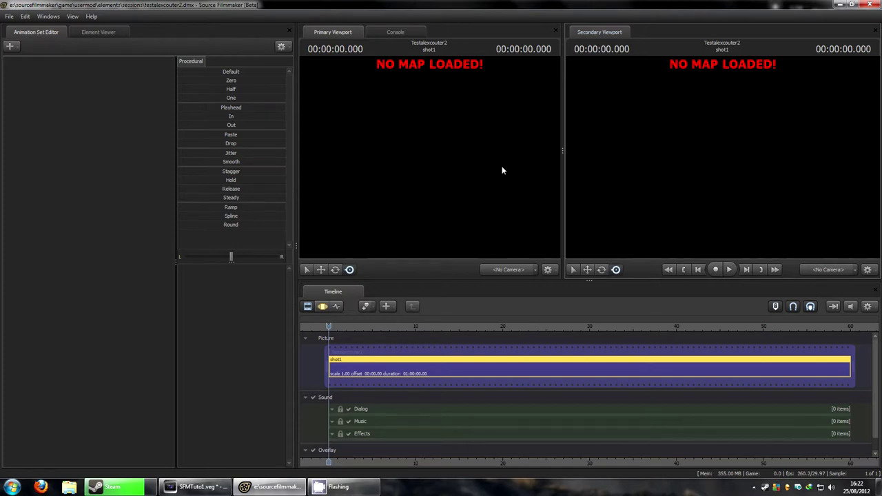
Step: Examine the Element Viewer, the Motion Editor and the Graph Editor, ending back on the Clip Editor
{"action": "left_click", "coordinate": [95, 34]}
{"action": "left_click", "coordinate": [51, 33]}
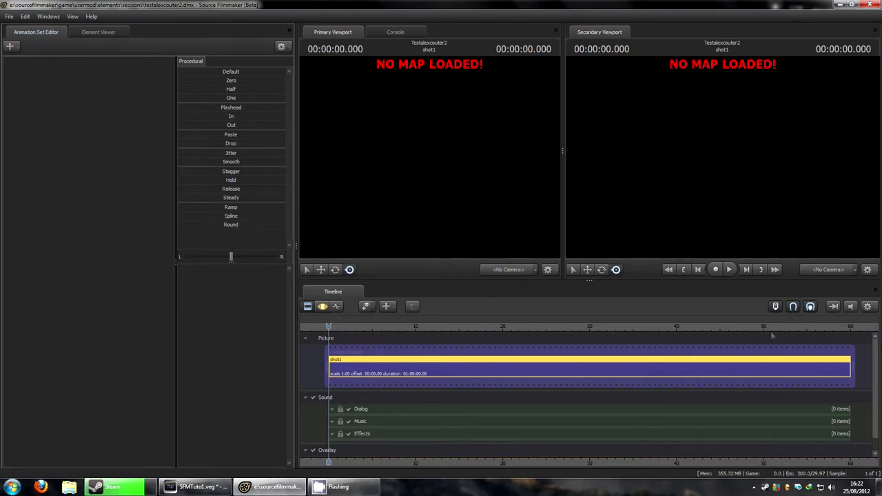
{"action": "left_click", "coordinate": [323, 307]}
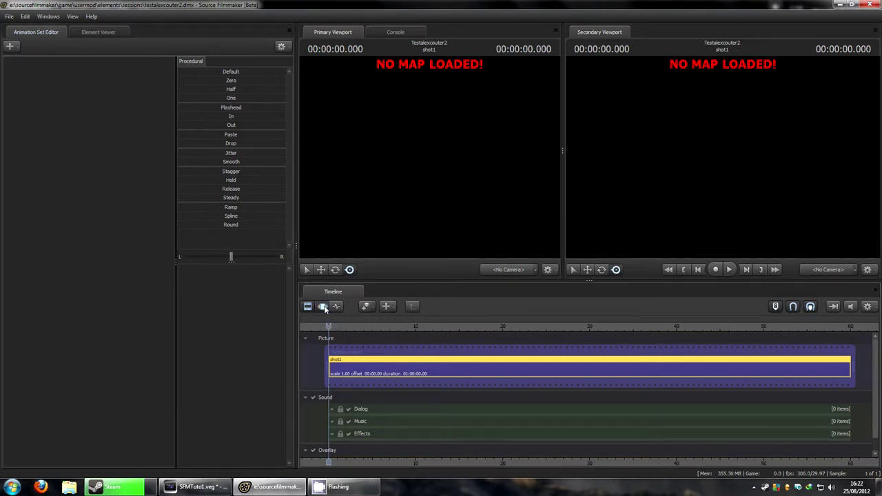
{"action": "left_click", "coordinate": [337, 307]}
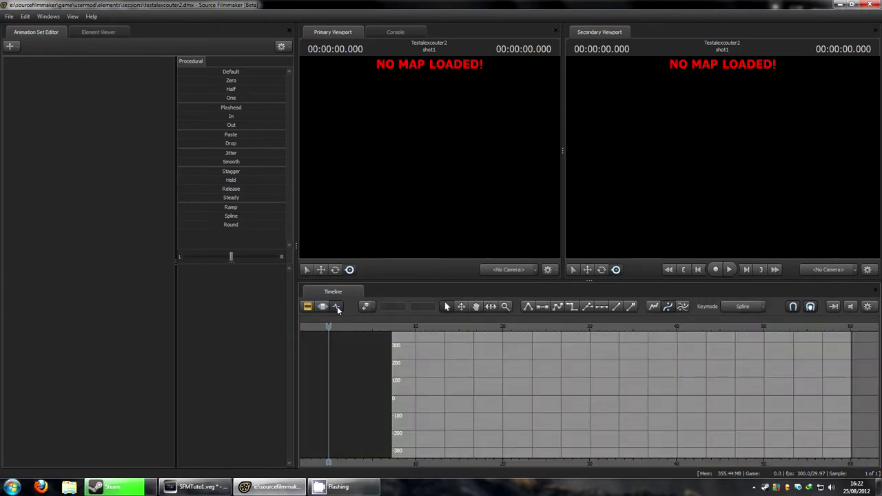
{"action": "scroll", "coordinate": [430, 384], "scroll_direction": "down", "scroll_amount": 2}
{"action": "left_click_drag", "start_coordinate": [436, 463], "coordinate": [546, 463]}
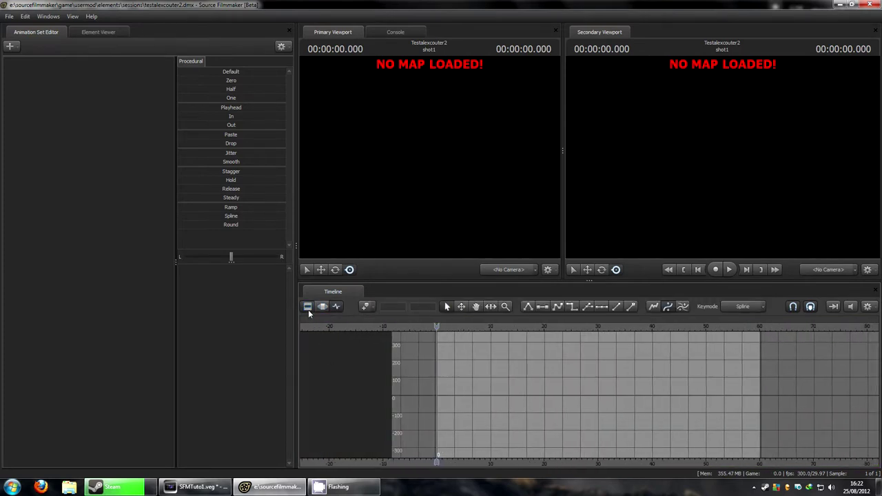
{"action": "left_click", "coordinate": [308, 308]}
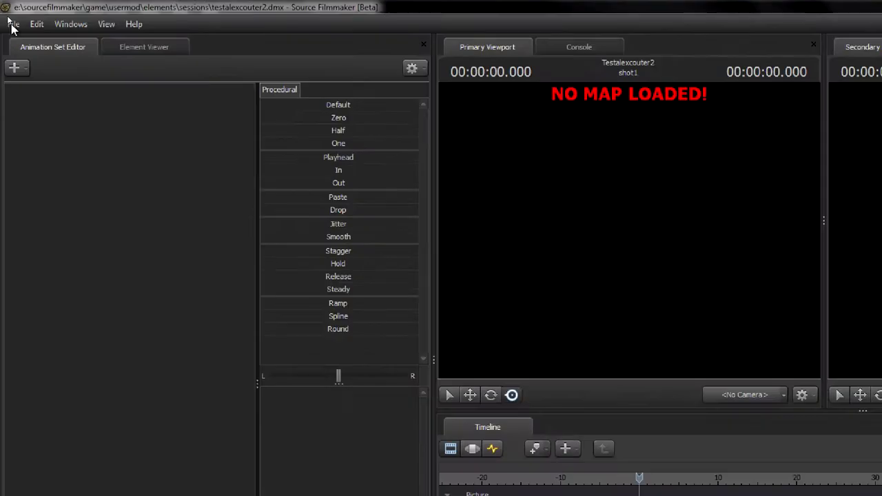
Step: Open the map selection for the session and widen the Mod column of its file list
{"action": "left_click", "coordinate": [9, 17]}
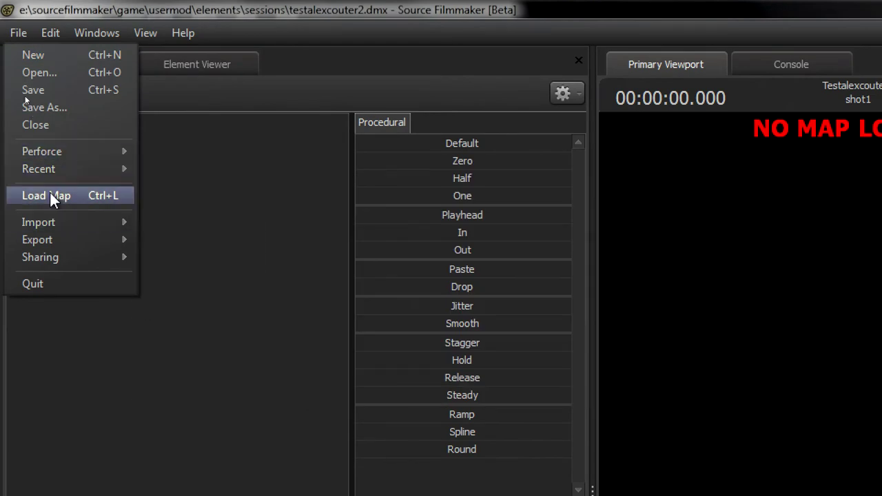
{"action": "left_click", "coordinate": [50, 196]}
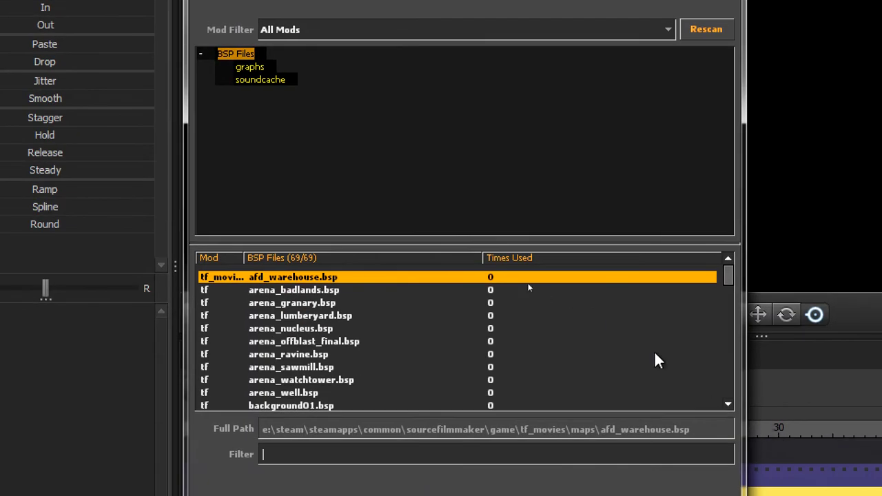
{"action": "scroll", "coordinate": [524, 291], "scroll_direction": "down", "scroll_amount": 6}
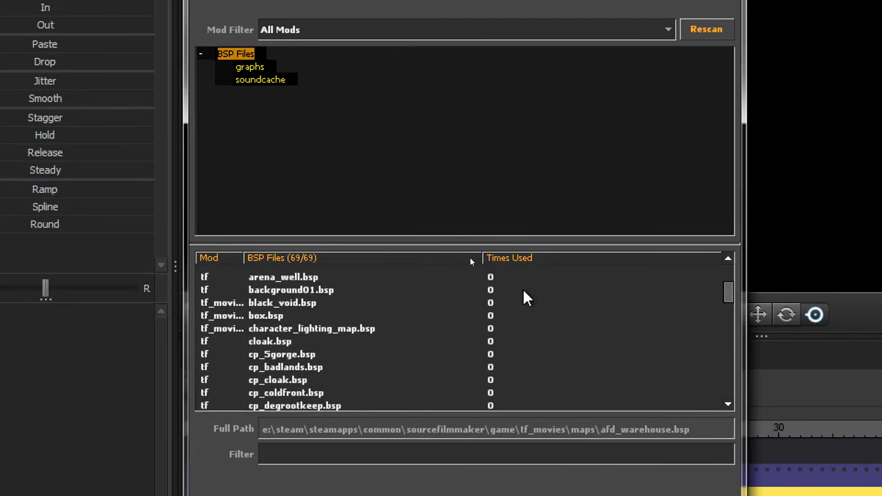
{"action": "scroll", "coordinate": [524, 295], "scroll_direction": "up", "scroll_amount": 5}
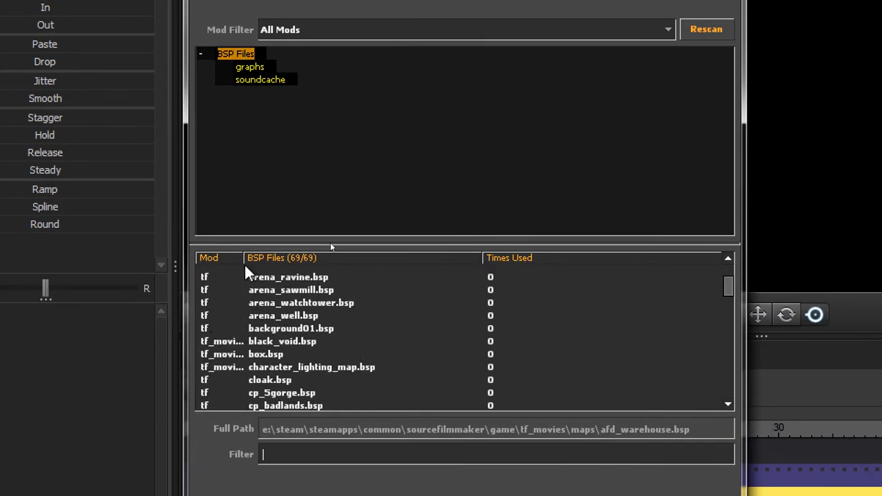
{"action": "left_click_drag", "start_coordinate": [245, 257], "coordinate": [274, 257]}
Step: Examine the available tf and tf_movies maps, such as black_void, box, character_lighting_map, cp_foundry and dark_room
{"action": "left_click", "coordinate": [283, 343]}
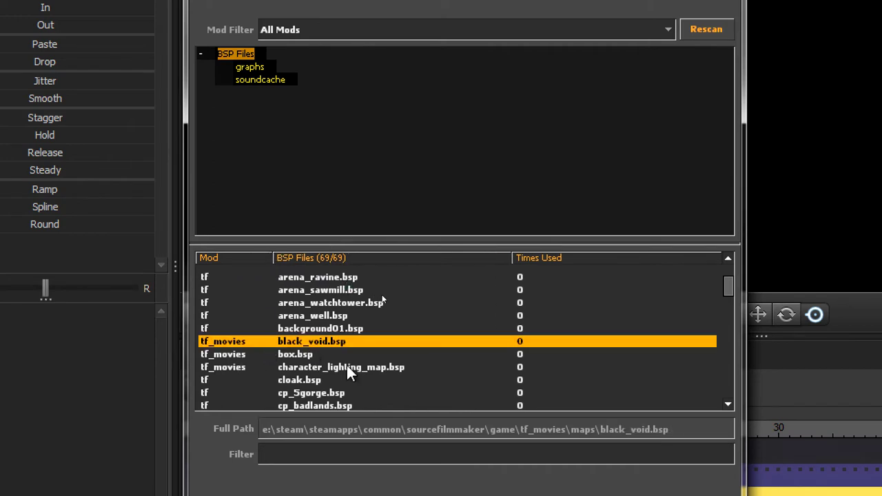
{"action": "left_click", "coordinate": [319, 353]}
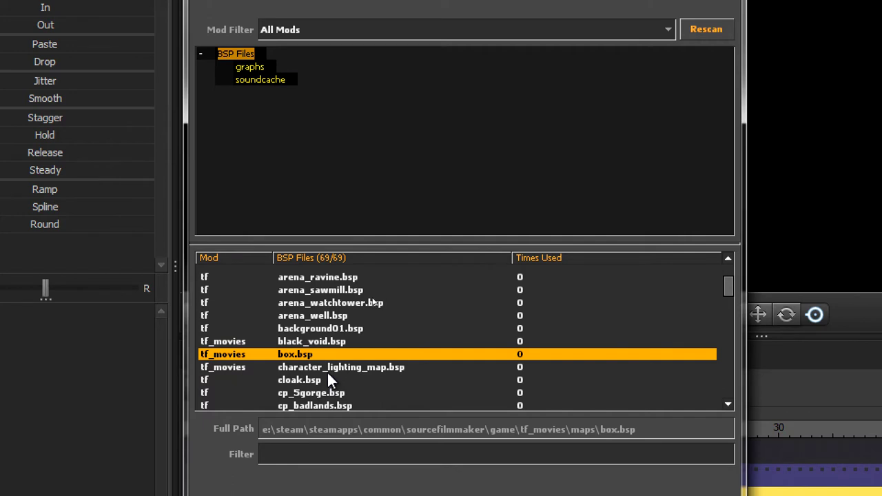
{"action": "left_click", "coordinate": [327, 369]}
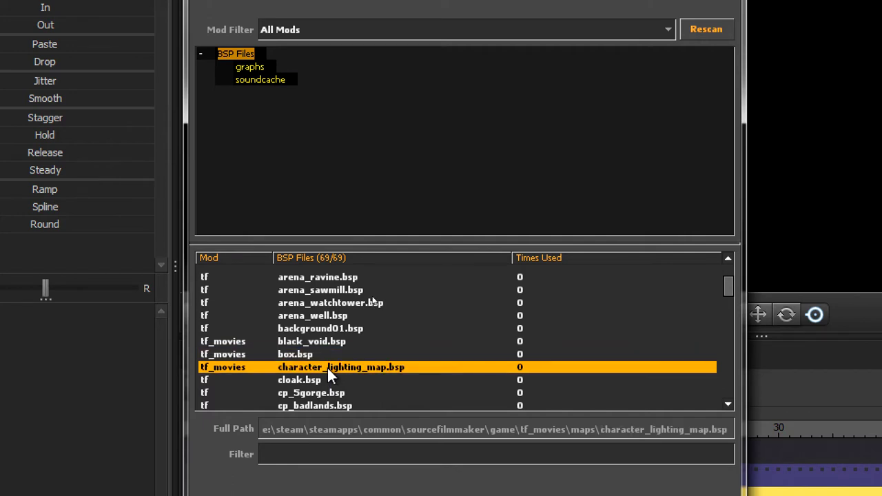
{"action": "left_click", "coordinate": [328, 329]}
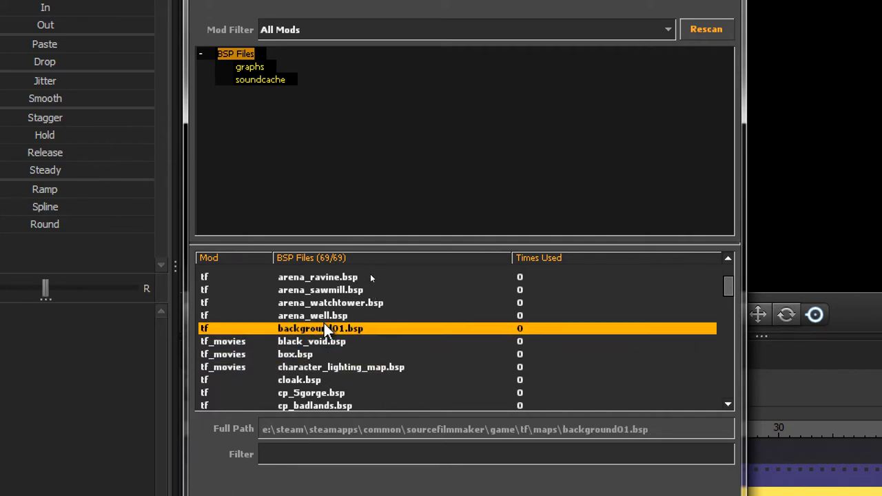
{"action": "scroll", "coordinate": [328, 329], "scroll_direction": "down", "scroll_amount": 2}
{"action": "scroll", "coordinate": [331, 335], "scroll_direction": "down", "scroll_amount": 2}
{"action": "left_click", "coordinate": [334, 341]}
{"action": "scroll", "coordinate": [335, 345], "scroll_direction": "down", "scroll_amount": 6}
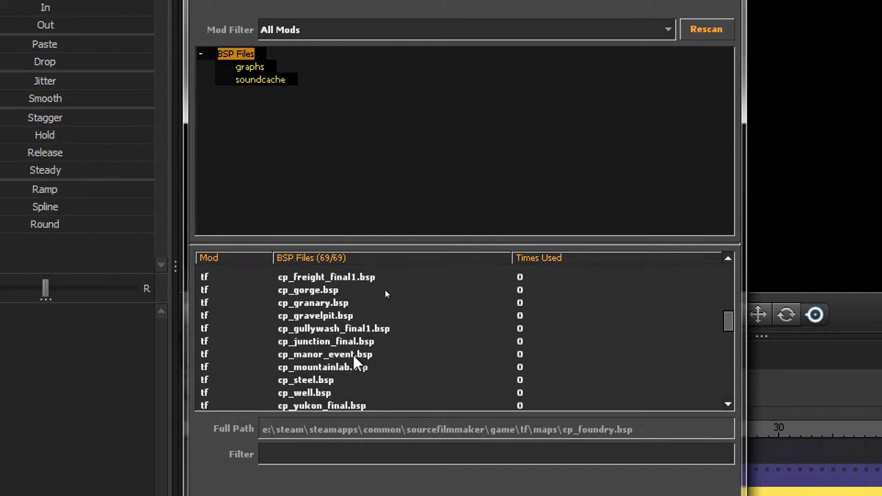
{"action": "left_click", "coordinate": [335, 329]}
Step: Load the tf_movies map mtt_heavy.bsp into the session
{"action": "scroll", "coordinate": [344, 354], "scroll_direction": "down", "scroll_amount": 5}
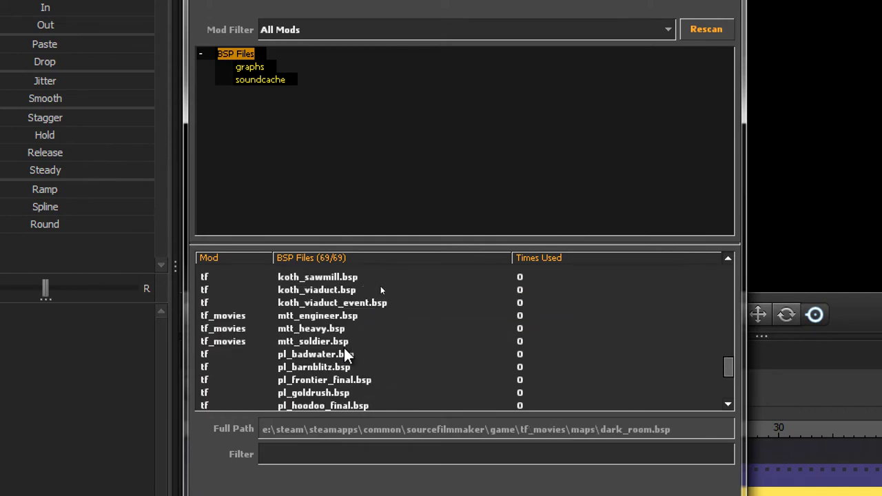
{"action": "left_click", "coordinate": [329, 290]}
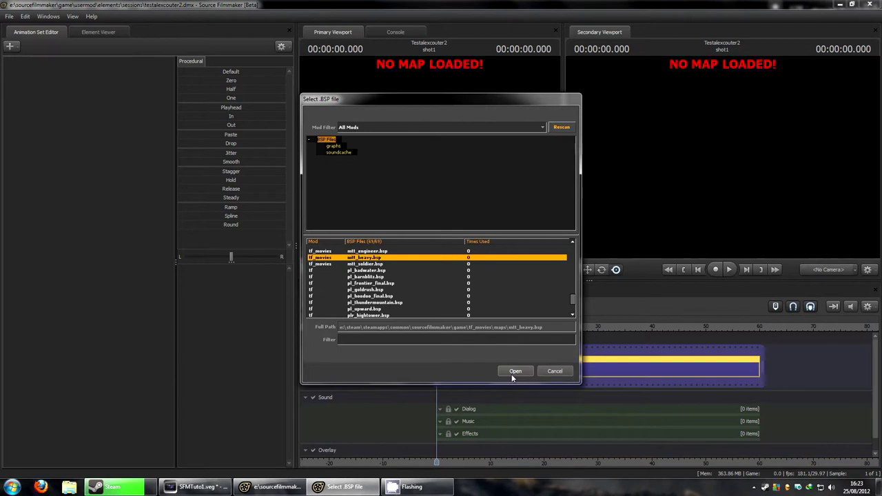
{"action": "left_click", "coordinate": [515, 372]}
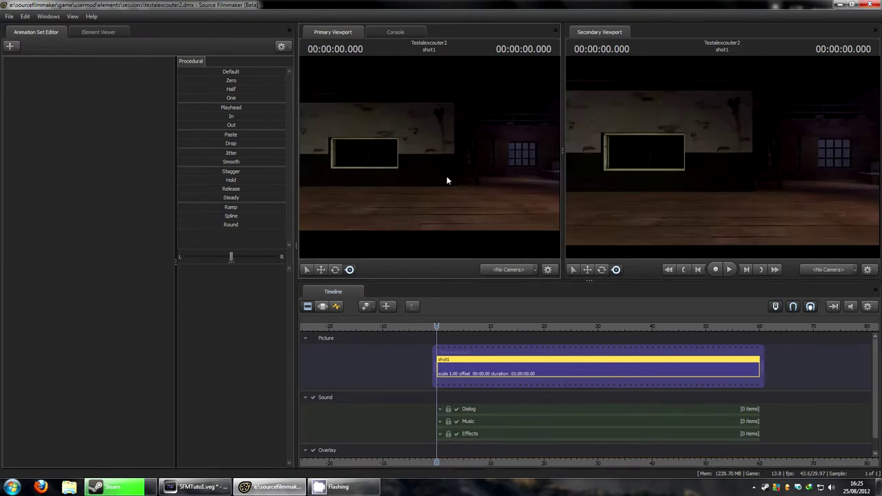
Step: Try to move the view in the Primary Viewport without a camera
{"action": "left_click", "coordinate": [449, 181]}
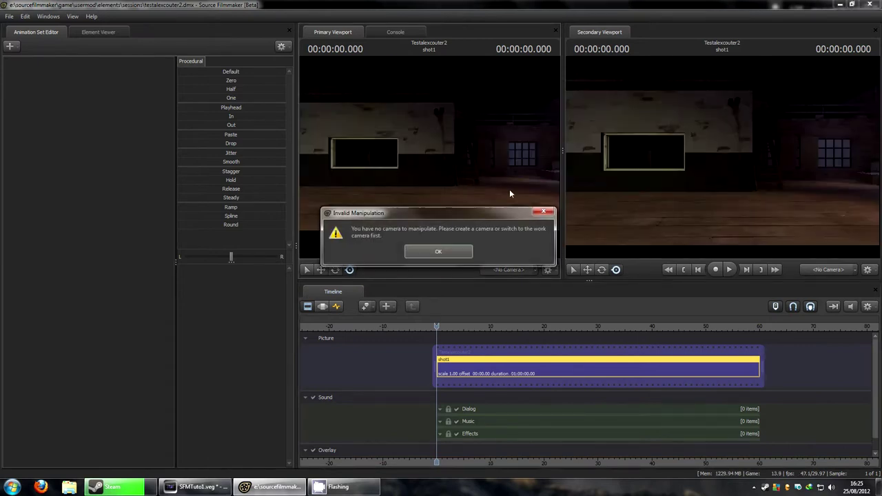
{"action": "left_click", "coordinate": [445, 256]}
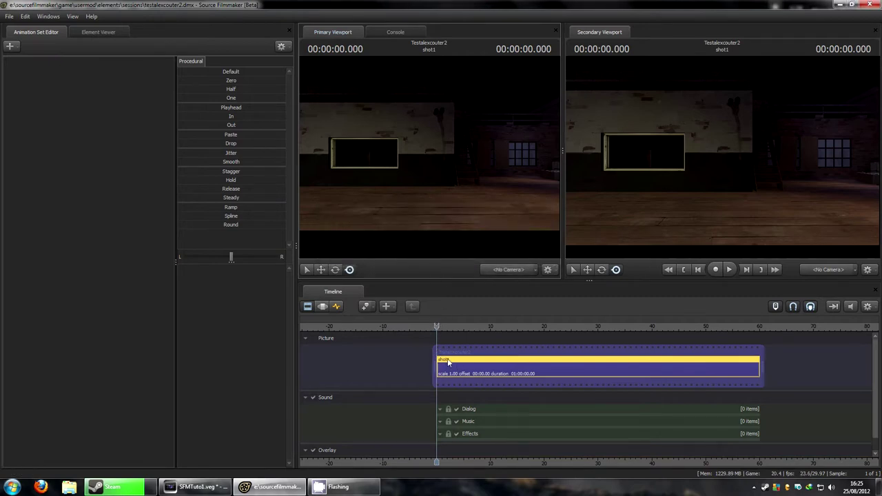
Step: Create a new scene camera for shot1 and try controlling its view in the Primary Viewport
{"action": "mouse_move", "coordinate": [436, 327]}
{"action": "left_mouse_down"}
{"action": "mouse_move", "coordinate": [424, 327]}
{"action": "mouse_move", "coordinate": [437, 327]}
{"action": "left_mouse_up"}
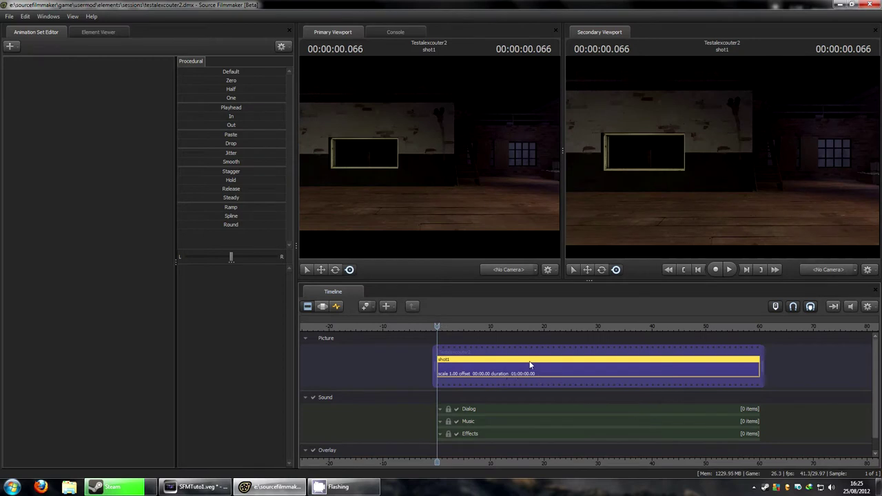
{"action": "left_click", "coordinate": [537, 273]}
{"action": "left_click", "coordinate": [537, 270]}
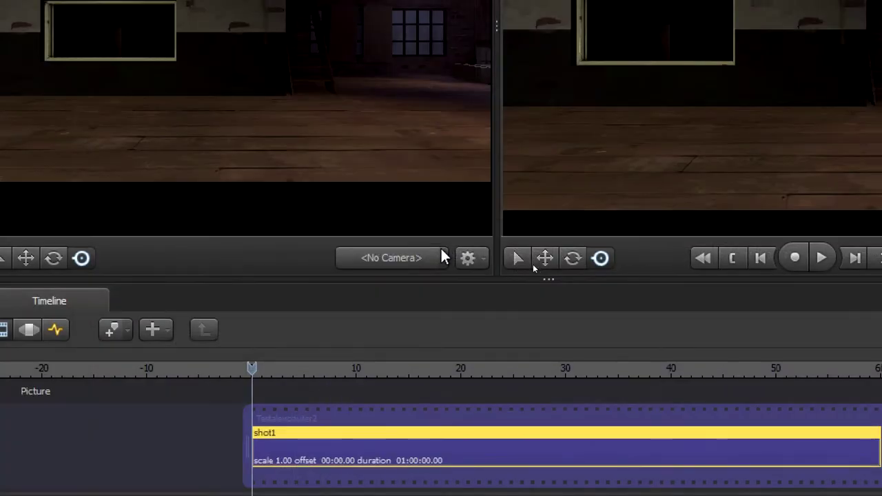
{"action": "left_click", "coordinate": [501, 252]}
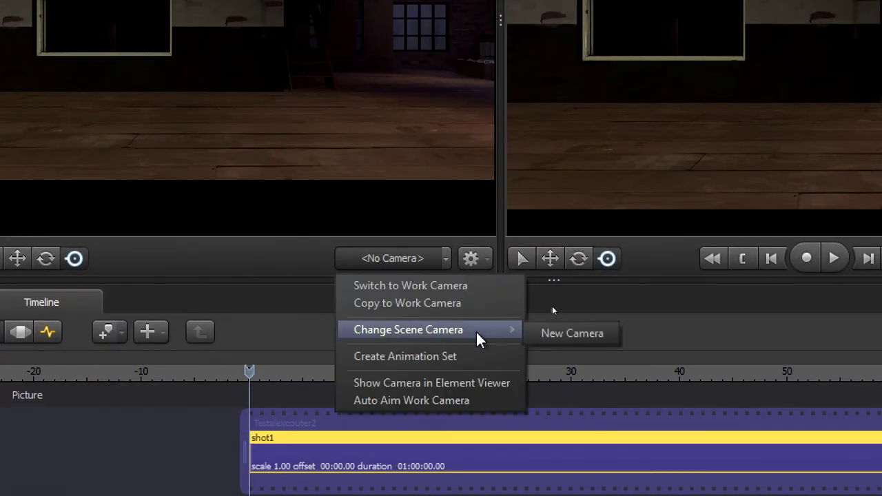
{"action": "left_click", "coordinate": [532, 337]}
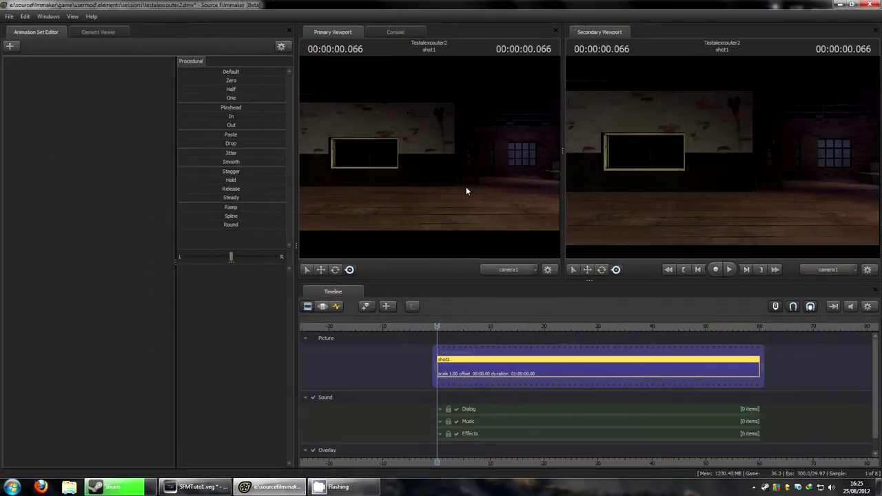
{"action": "left_click_drag", "start_coordinate": [464, 190], "coordinate": [448, 176]}
{"action": "right_click_drag", "start_coordinate": [430, 161], "coordinate": [430, 160]}
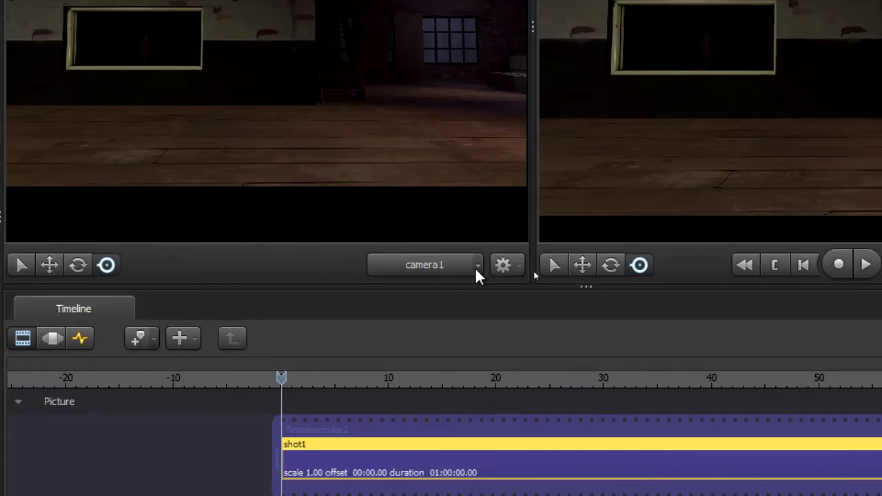
Step: Create an animation set for the scene camera camera1
{"action": "left_click", "coordinate": [536, 269]}
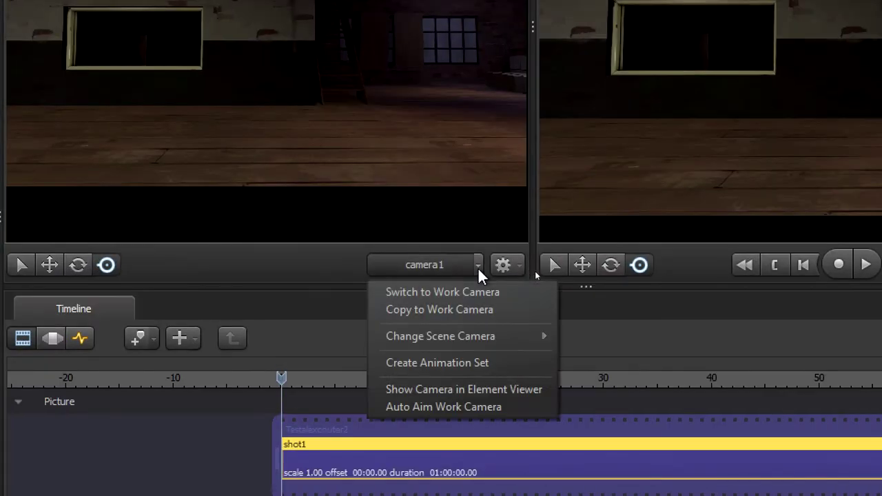
{"action": "left_click", "coordinate": [472, 366]}
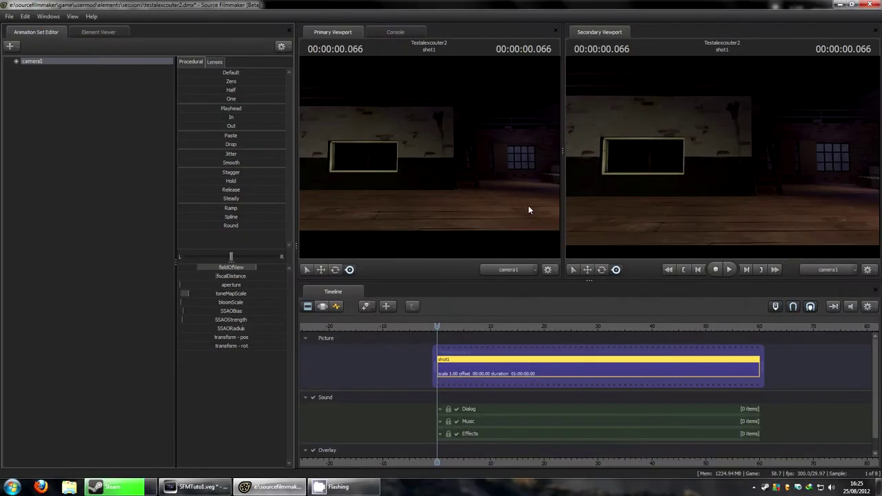
Step: Try to control the animated camera1 through the viewport while in timeline mode
{"action": "left_click", "coordinate": [534, 357]}
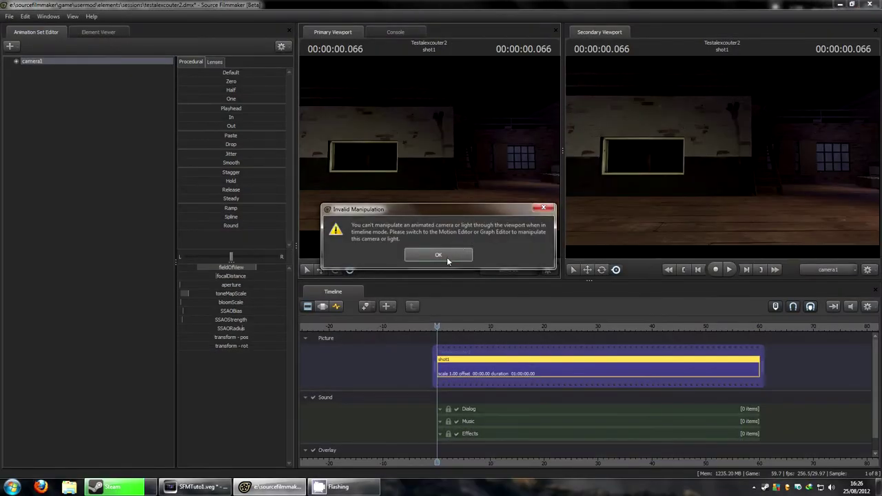
{"action": "left_click", "coordinate": [458, 254]}
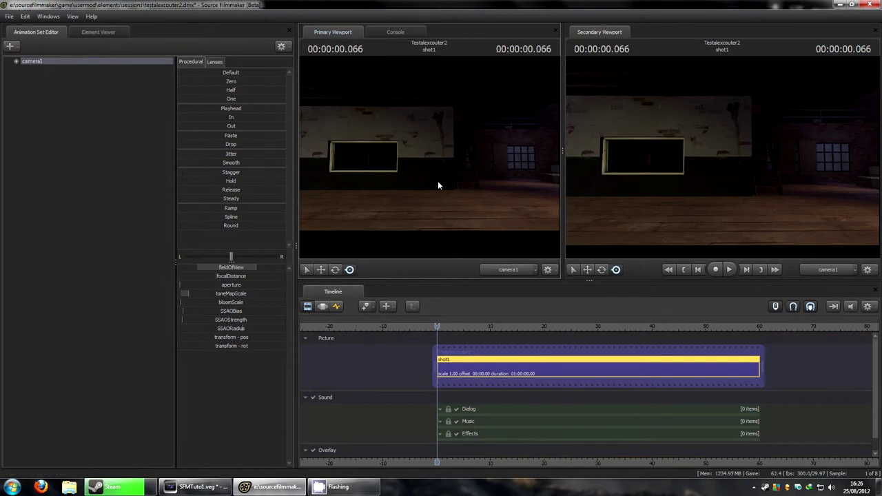
{"action": "left_click", "coordinate": [494, 269]}
{"action": "left_click", "coordinate": [631, 192]}
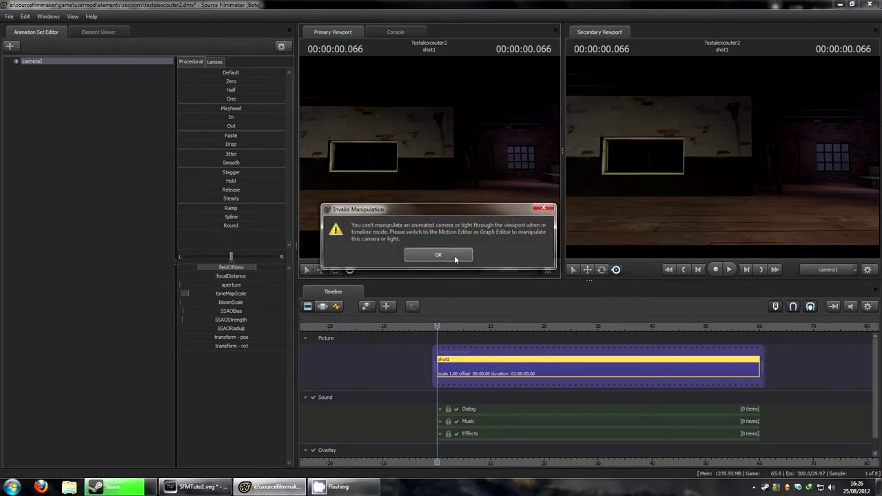
{"action": "left_click", "coordinate": [438, 255]}
Step: Move the playhead to 00:00:00.166, switch to the Motion Editor and turn camera1 in the Primary Viewport
{"action": "left_click_drag", "start_coordinate": [437, 326], "coordinate": [438, 328]}
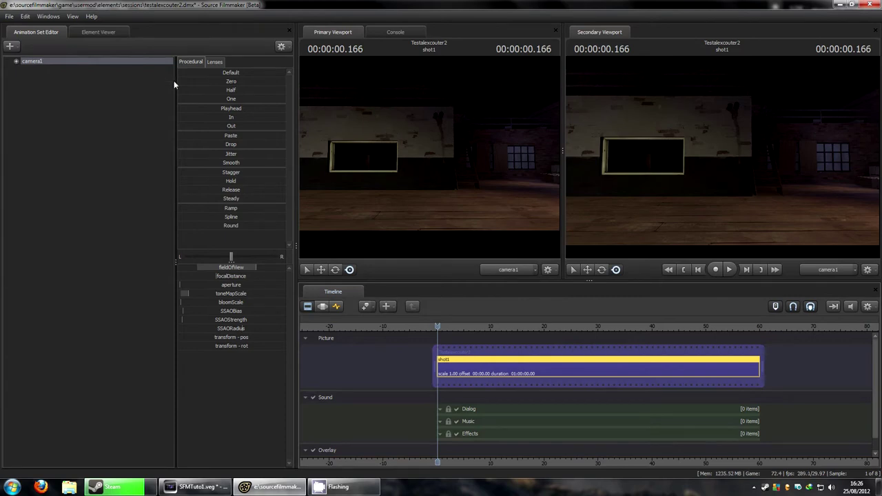
{"action": "left_click", "coordinate": [49, 17]}
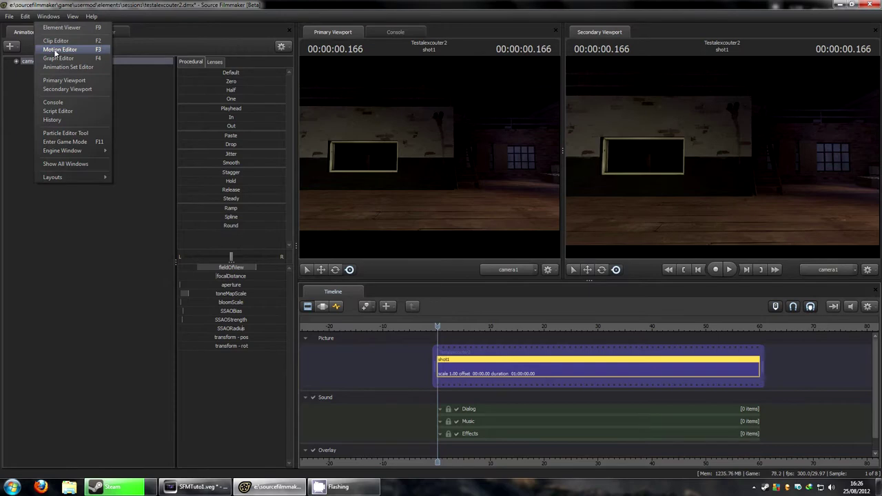
{"action": "left_click", "coordinate": [59, 49]}
{"action": "left_click_drag", "start_coordinate": [396, 170], "coordinate": [365, 171]}
{"action": "right_click_drag", "start_coordinate": [427, 176], "coordinate": [414, 178]}
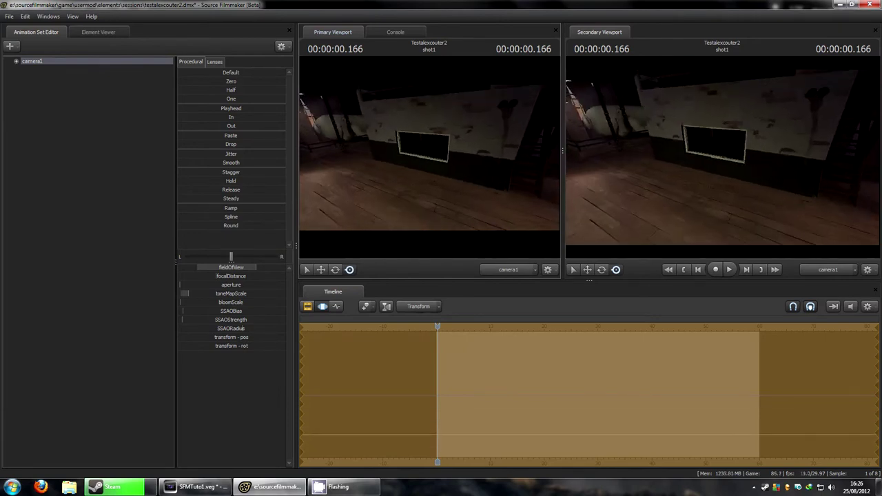
Step: Fly camera1 around the workshop and turn it toward the hanging lamp and its light beam
{"action": "key", "text": "w"}
{"action": "left_click_drag", "start_coordinate": [428, 157], "coordinate": [324, 157]}
{"action": "right_click_drag", "start_coordinate": [372, 174], "coordinate": [344, 172]}
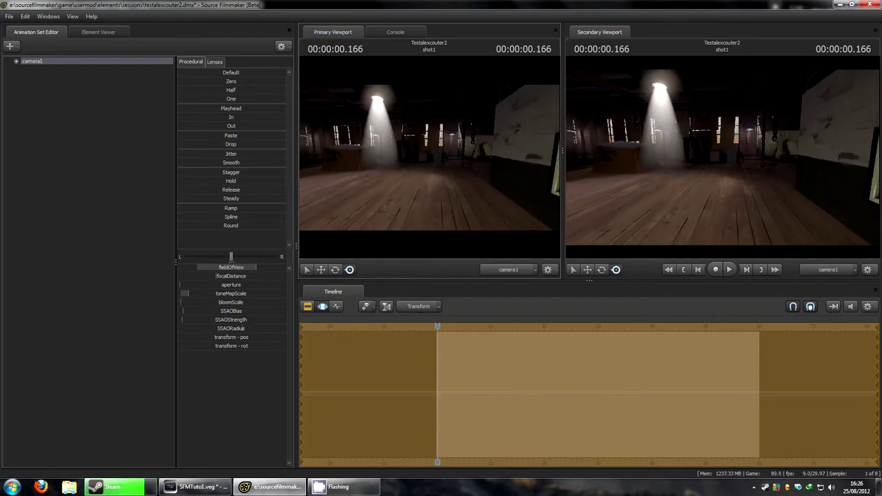
{"action": "left_click_drag", "start_coordinate": [429, 157], "coordinate": [364, 156]}
{"action": "right_click_drag", "start_coordinate": [314, 175], "coordinate": [316, 175]}
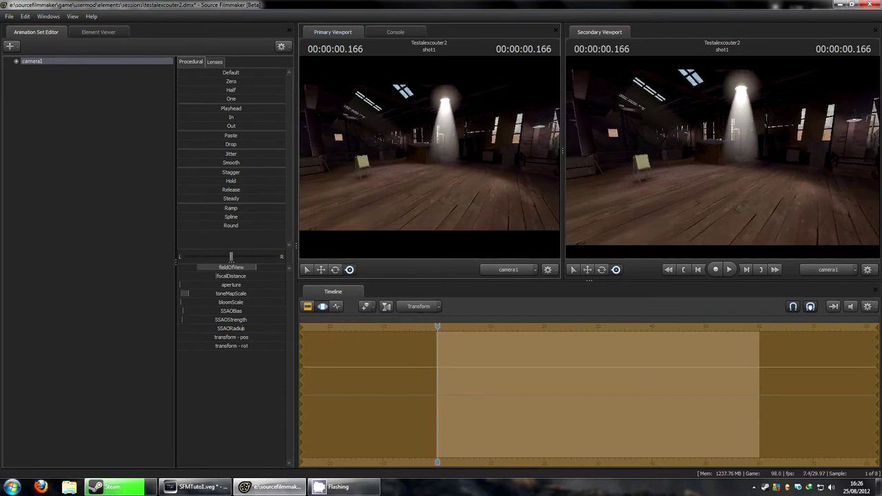
{"action": "left_click_drag", "start_coordinate": [429, 157], "coordinate": [434, 160]}
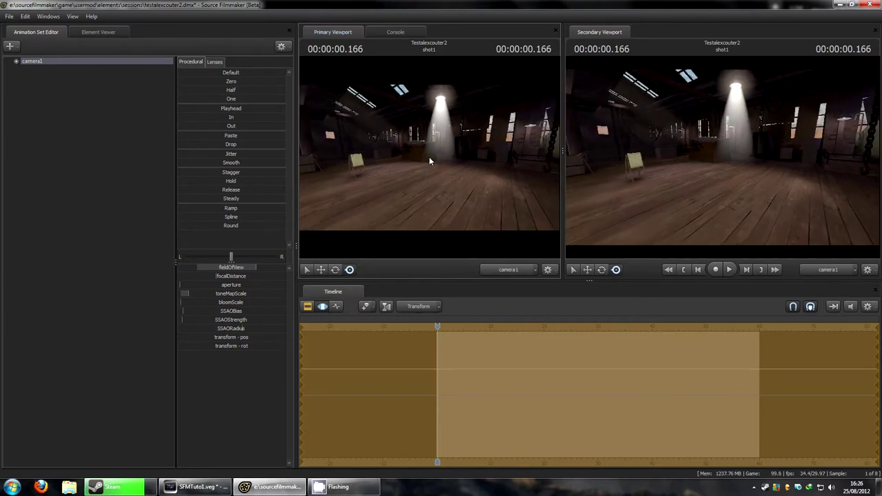
{"action": "right_click_drag", "start_coordinate": [428, 161], "coordinate": [430, 160]}
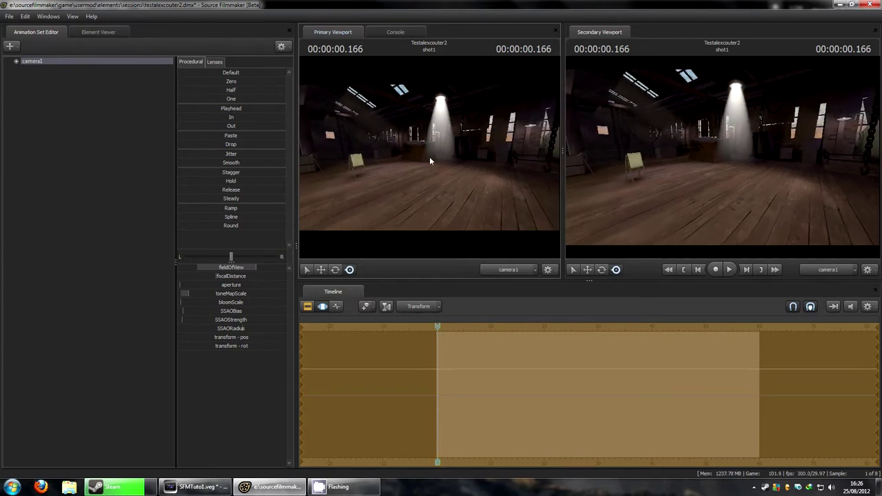
{"action": "right_click_drag", "start_coordinate": [429, 161], "coordinate": [431, 160]}
{"action": "left_click_drag", "start_coordinate": [431, 161], "coordinate": [432, 162]}
{"action": "right_click_drag", "start_coordinate": [432, 161], "coordinate": [451, 161]}
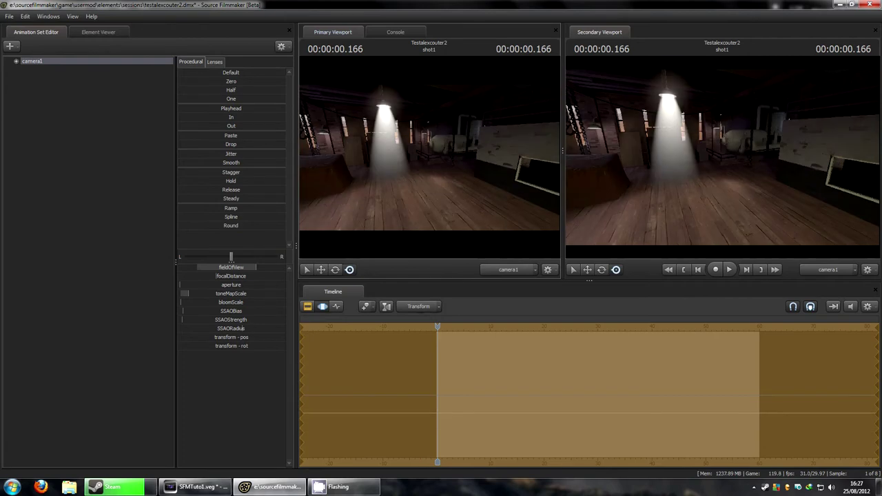
{"action": "left_click_drag", "start_coordinate": [451, 161], "coordinate": [454, 161]}
Step: Zoom camera1 in on the light beam and back out by adjusting its field of view
{"action": "scroll", "coordinate": [429, 157], "scroll_direction": "up", "scroll_amount": 5}
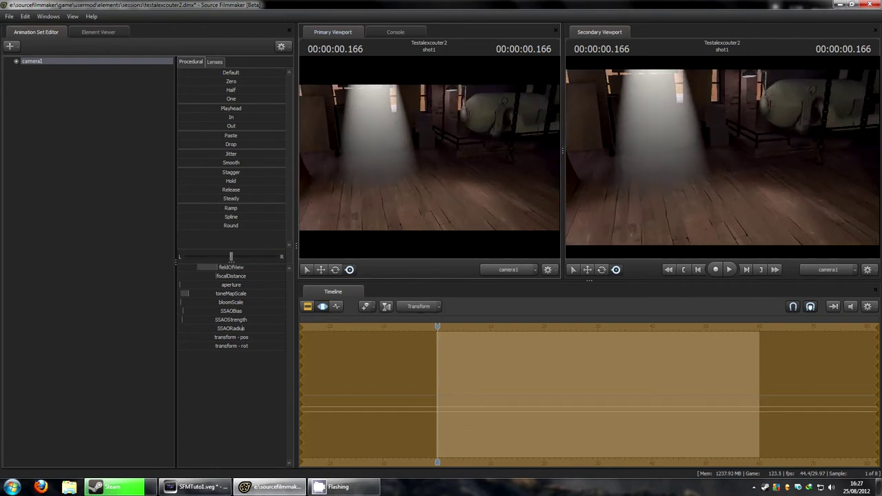
{"action": "right_click_drag", "start_coordinate": [456, 161], "coordinate": [458, 161]}
{"action": "scroll", "coordinate": [429, 157], "scroll_direction": "down", "scroll_amount": 4}
Step: Reposition camera1 to face the standing board across the open wooden floor
{"action": "left_click_drag", "start_coordinate": [429, 157], "coordinate": [375, 158]}
{"action": "right_click_drag", "start_coordinate": [467, 160], "coordinate": [469, 161]}
{"action": "left_click_drag", "start_coordinate": [468, 161], "coordinate": [372, 160]}
{"action": "key", "text": "w"}
{"action": "right_click_drag", "start_coordinate": [473, 161], "coordinate": [475, 160]}
{"action": "left_click_drag", "start_coordinate": [475, 161], "coordinate": [510, 161]}
{"action": "right_click_drag", "start_coordinate": [477, 160], "coordinate": [430, 147]}
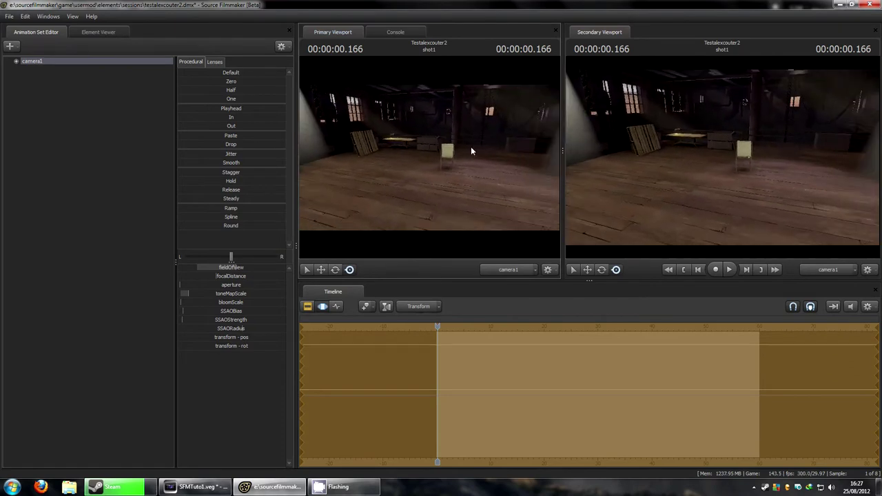
{"action": "left_click_drag", "start_coordinate": [429, 157], "coordinate": [412, 186]}
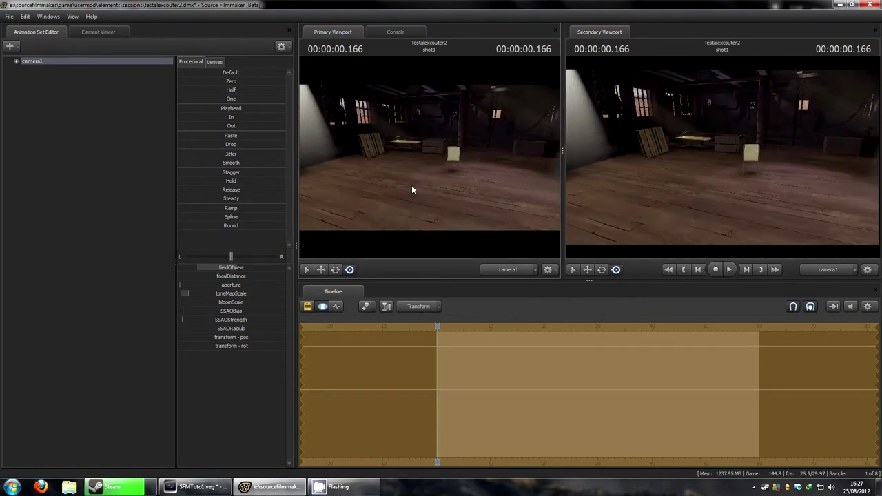
Step: Return to the Clip Editor and disable Progressive Refinement and Ambient Occlusion in the Primary Viewport's render settings
{"action": "left_click", "coordinate": [308, 307]}
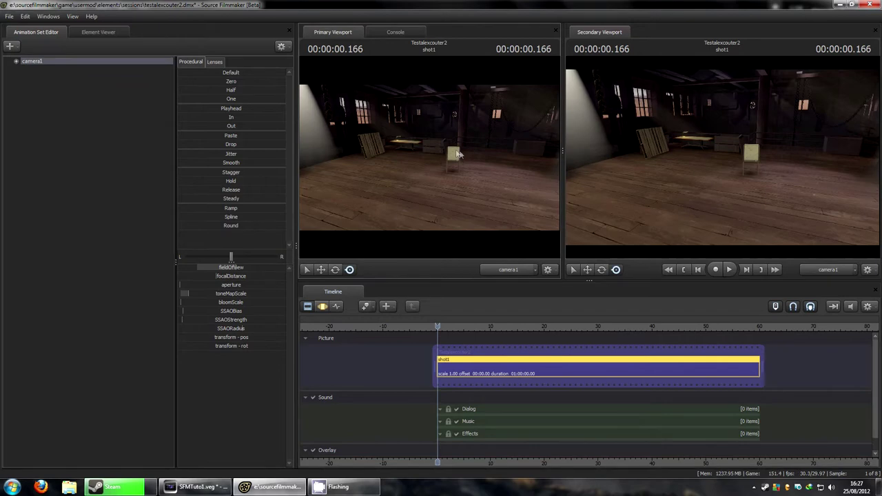
{"action": "right_click", "coordinate": [452, 171]}
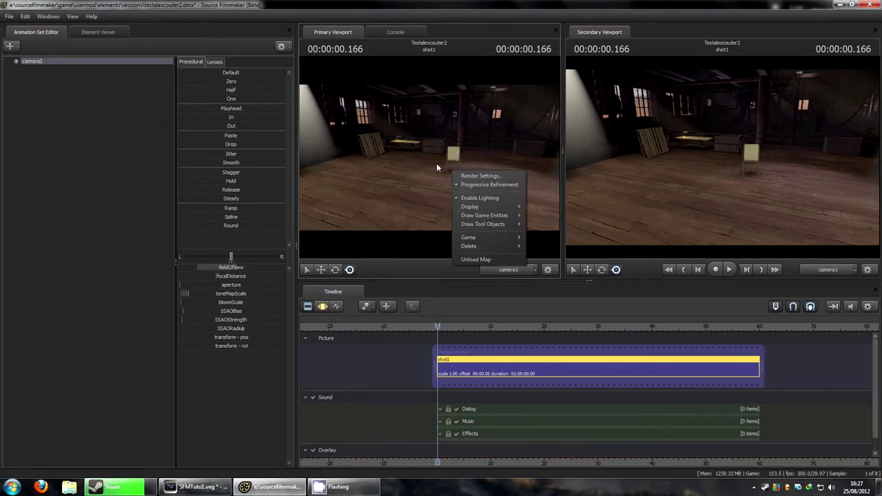
{"action": "left_click", "coordinate": [494, 178]}
{"action": "left_click_drag", "start_coordinate": [445, 177], "coordinate": [619, 196]}
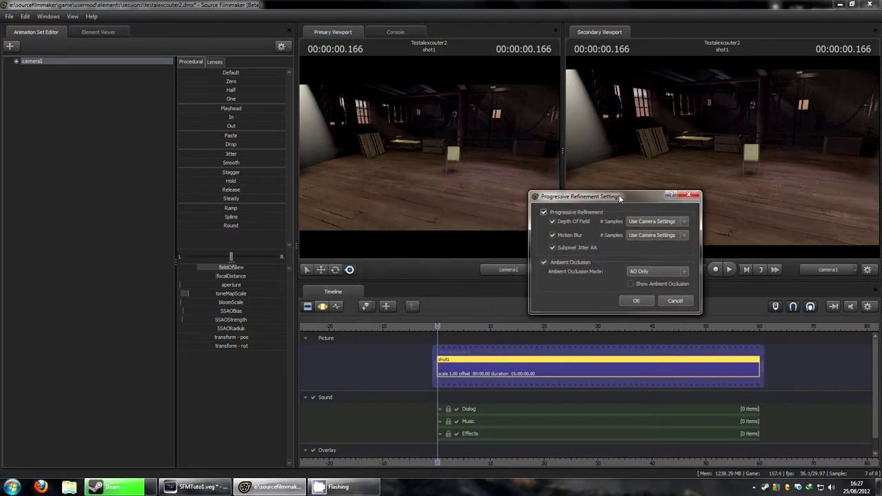
{"action": "left_click", "coordinate": [567, 214]}
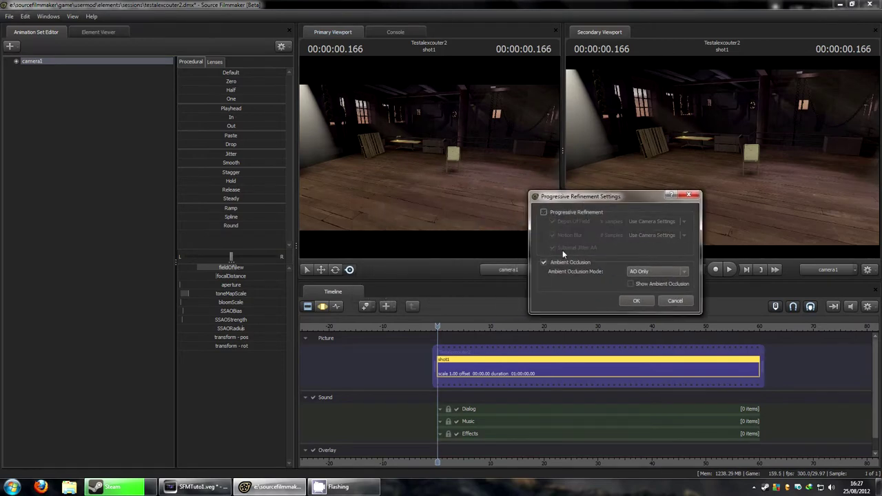
{"action": "left_click", "coordinate": [559, 267]}
{"action": "left_click", "coordinate": [634, 301]}
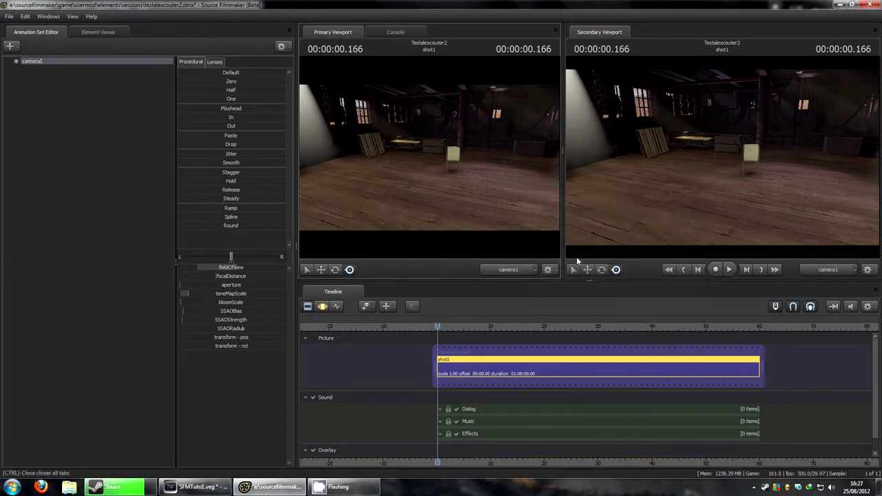
Step: Switch back to the Motion Editor and move camera1 within the workshop
{"action": "left_click", "coordinate": [322, 307]}
{"action": "mouse_move", "coordinate": [443, 178]}
{"action": "left_mouse_down"}
{"action": "mouse_move", "coordinate": [458, 178]}
{"action": "mouse_move", "coordinate": [443, 177]}
{"action": "left_mouse_up"}
{"action": "key", "text": "w"}
Step: Switch the Secondary Viewport to the Work Camera and move its view so that camera1 is in sight
{"action": "left_click", "coordinate": [825, 272]}
{"action": "left_click_drag", "start_coordinate": [763, 175], "coordinate": [763, 175]}
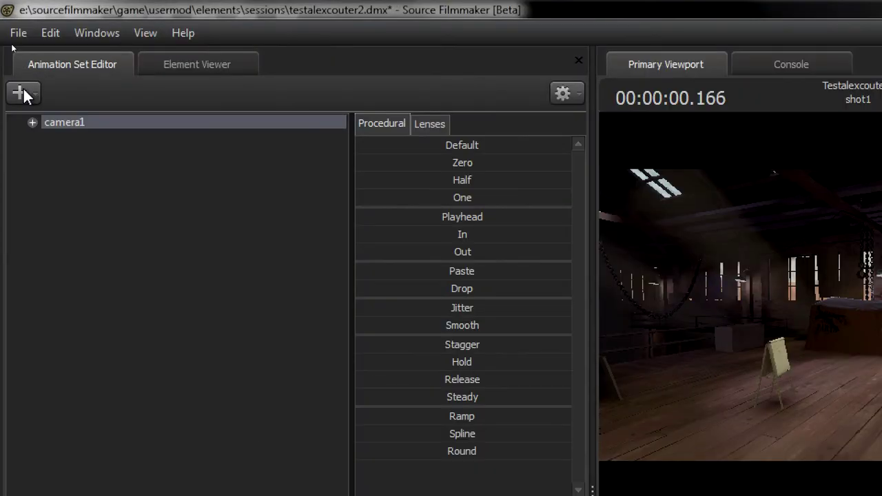
Step: Start an animation set for a new model and filter the tf_movies models by "heavy"
{"action": "left_click", "coordinate": [11, 46]}
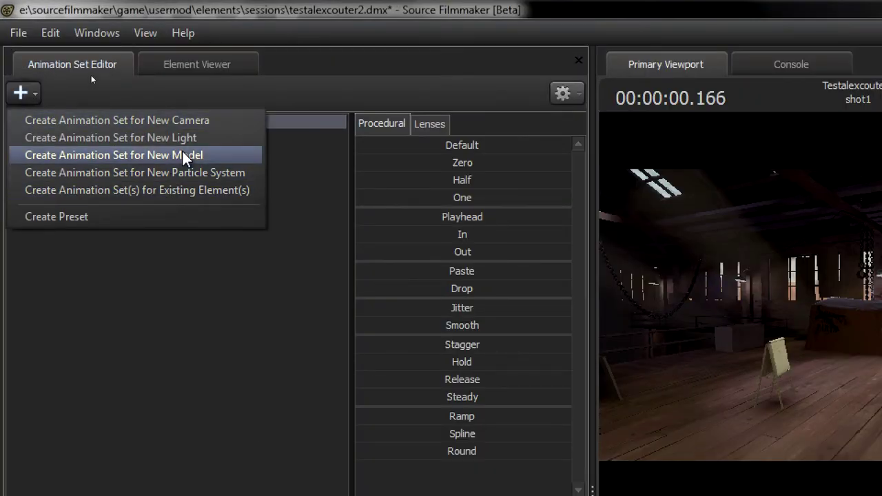
{"action": "left_click", "coordinate": [183, 153]}
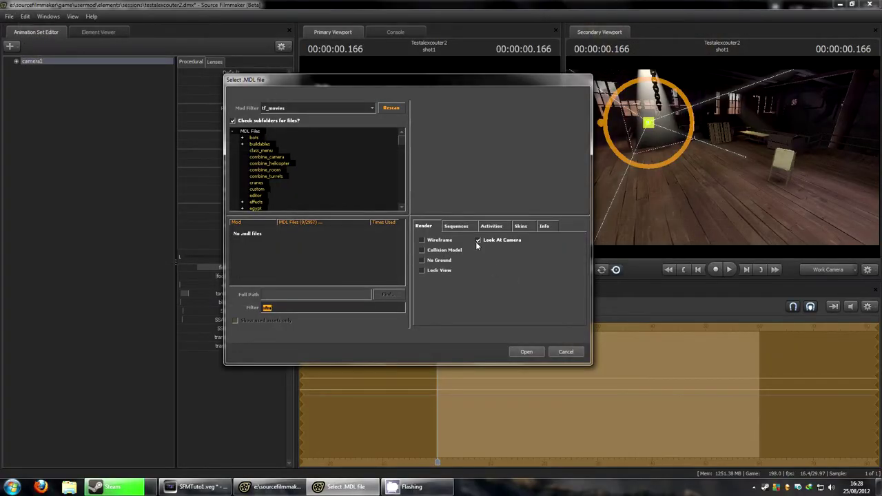
{"action": "left_click", "coordinate": [365, 110]}
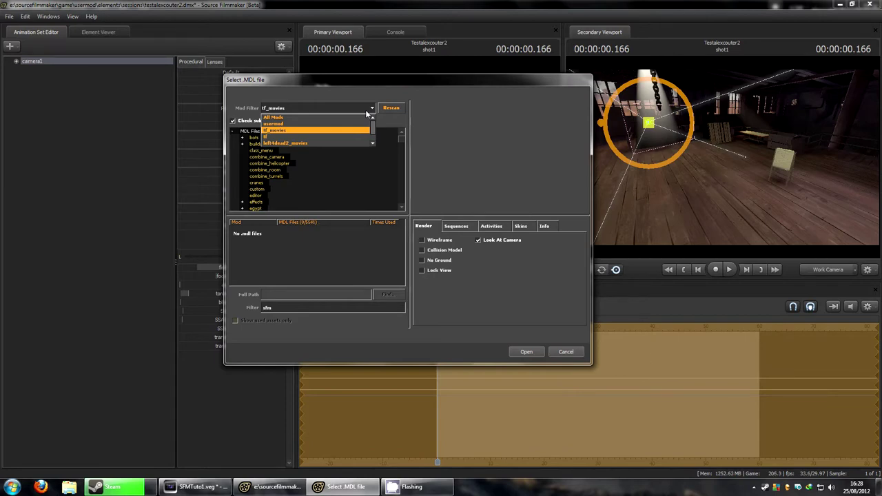
{"action": "left_click", "coordinate": [366, 110]}
{"action": "left_click", "coordinate": [365, 109]}
{"action": "left_click", "coordinate": [328, 128]}
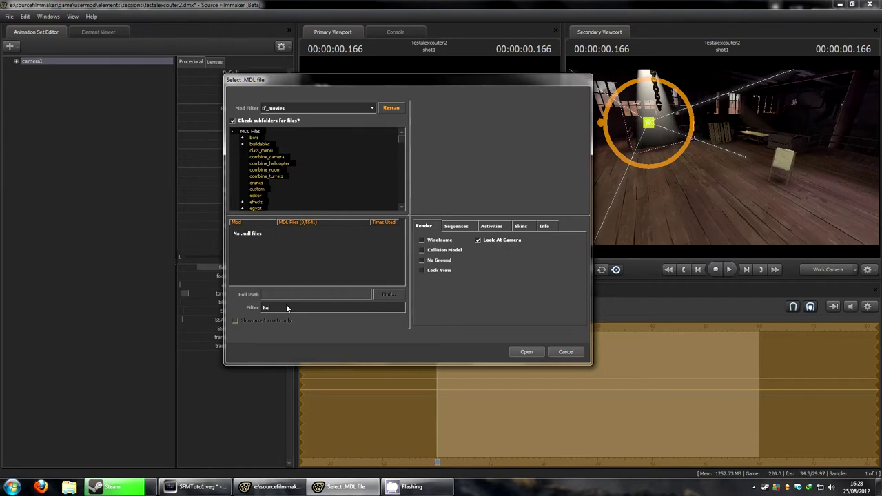
Step: Preview the tf_movies model player\hwm\heavy.mdl from the front and load it into the scene
{"action": "left_click", "coordinate": [250, 133]}
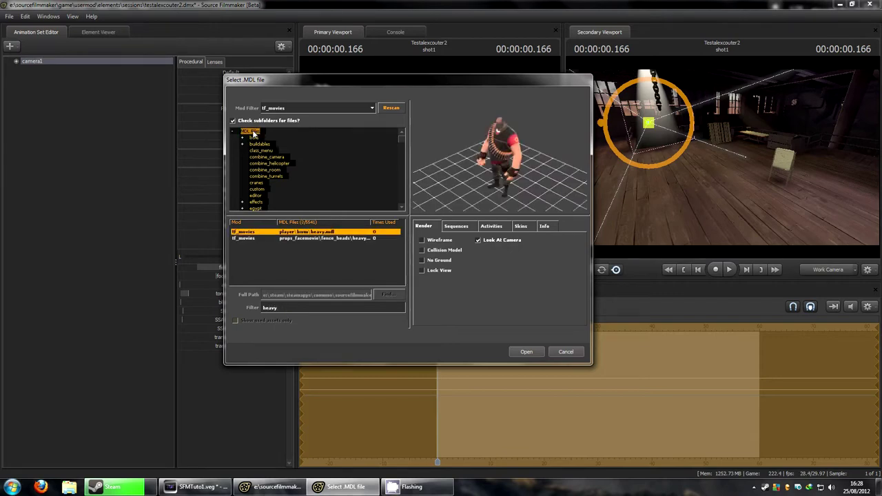
{"action": "left_click", "coordinate": [315, 239]}
{"action": "left_click", "coordinate": [315, 233]}
{"action": "left_click_drag", "start_coordinate": [499, 156], "coordinate": [565, 146]}
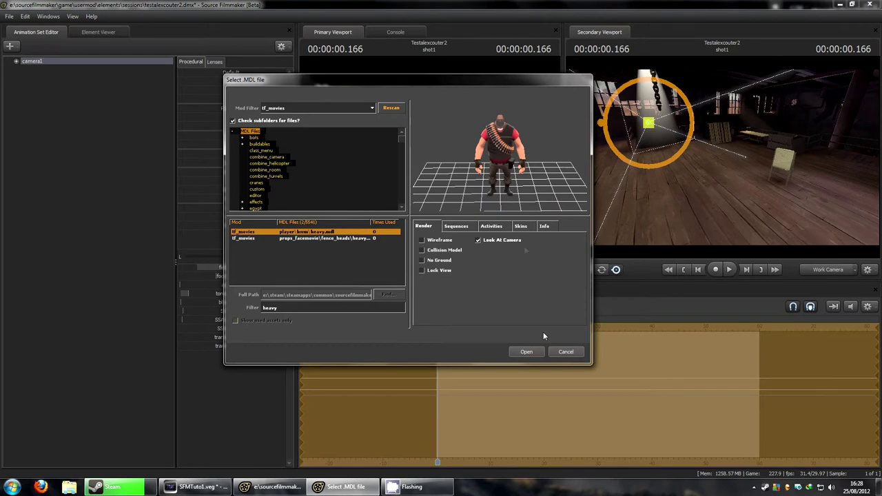
{"action": "left_click", "coordinate": [535, 353]}
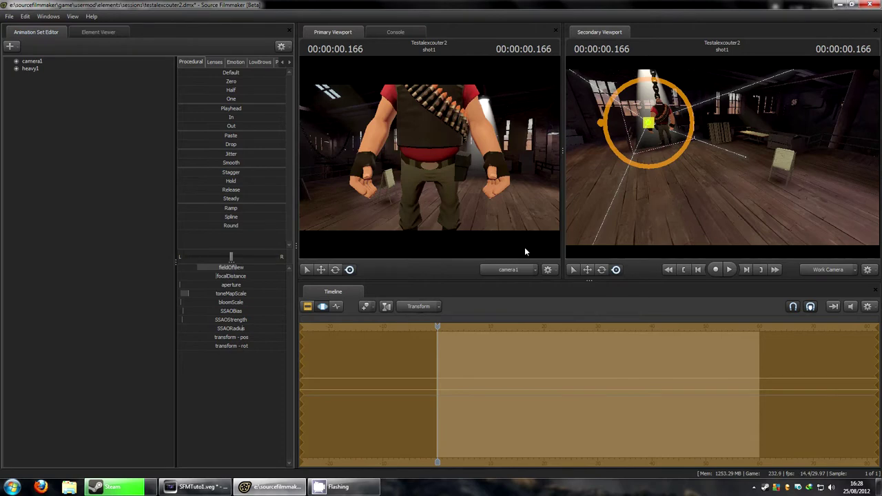
Step: Activate the Move manipulator and fly the Work Camera to a side view of camera1 and the Heavy
{"action": "left_click", "coordinate": [322, 271]}
{"action": "left_click", "coordinate": [349, 270]}
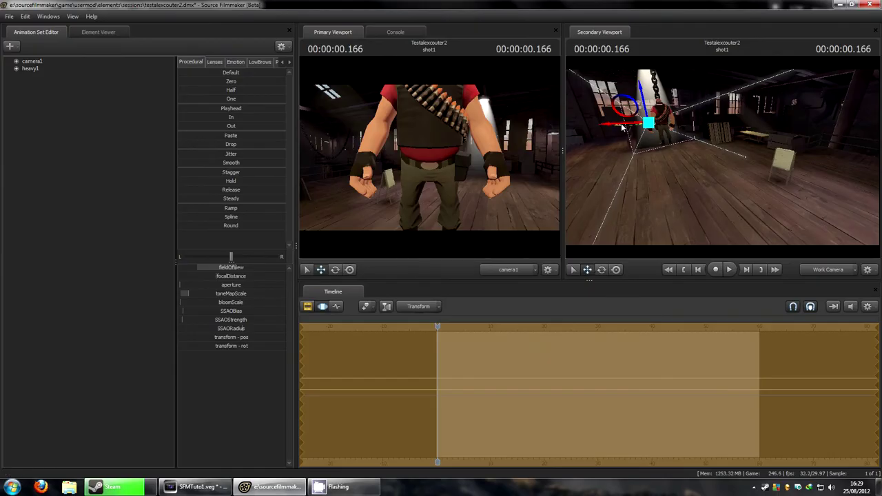
{"action": "mouse_move", "coordinate": [700, 166]}
{"action": "left_mouse_down"}
{"action": "mouse_move", "coordinate": [723, 164]}
{"action": "mouse_move", "coordinate": [651, 164]}
{"action": "mouse_move", "coordinate": [718, 158]}
{"action": "mouse_move", "coordinate": [698, 158]}
{"action": "left_mouse_up"}
{"action": "key", "text": "d"}
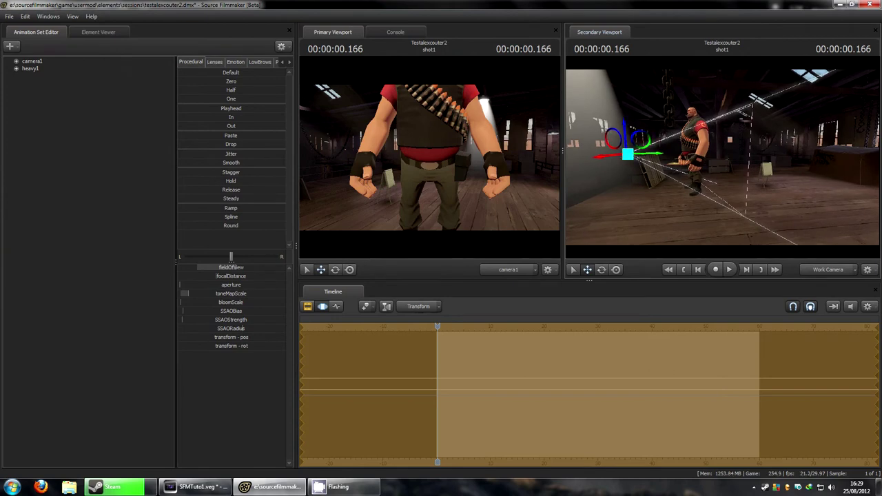
{"action": "left_click_drag", "start_coordinate": [673, 159], "coordinate": [584, 184]}
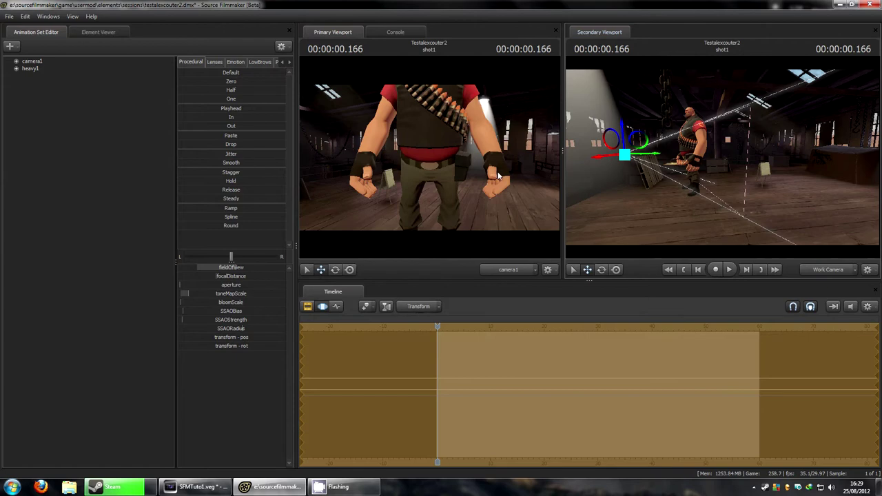
Step: Move the playhead to 00:00:01.701 and adjust the Work Camera's side view of camera1 and the Heavy
{"action": "left_click", "coordinate": [445, 326]}
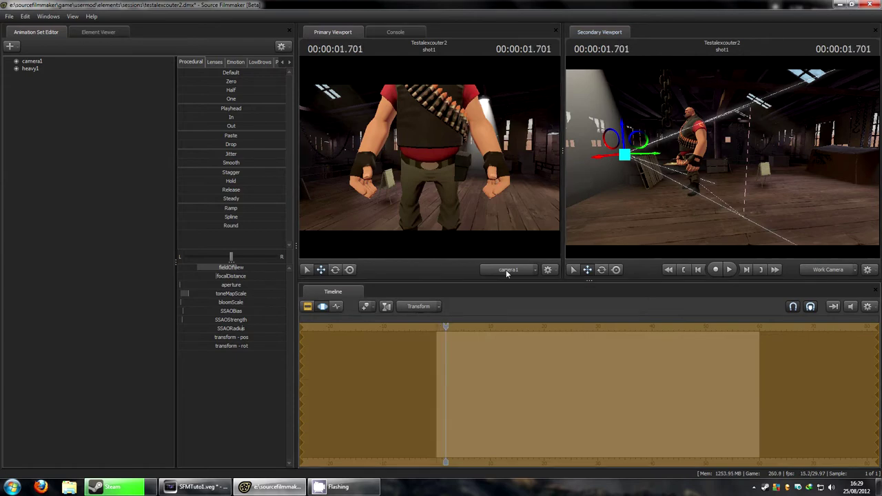
{"action": "left_click", "coordinate": [687, 157]}
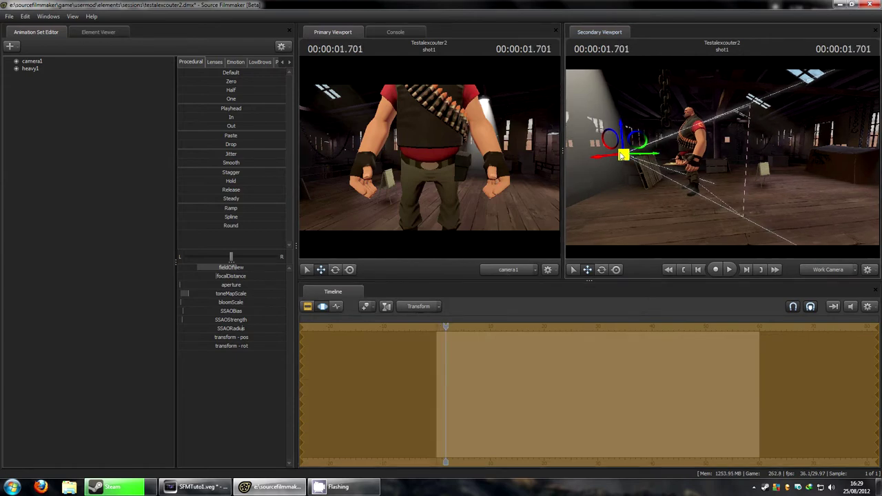
{"action": "left_click_drag", "start_coordinate": [699, 171], "coordinate": [707, 156]}
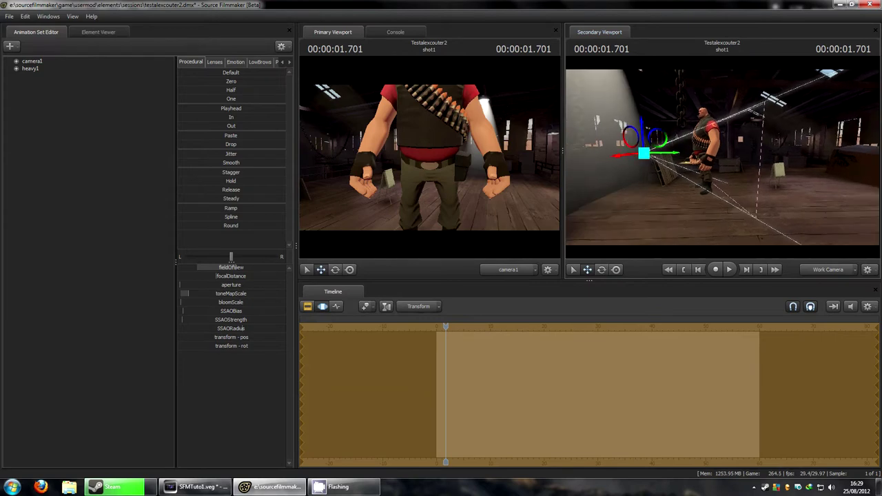
Step: Move heavy1 across the floor away from camera1, and rotate its bip_lowerArm_L bone to bend the left forearm
{"action": "left_click", "coordinate": [34, 70]}
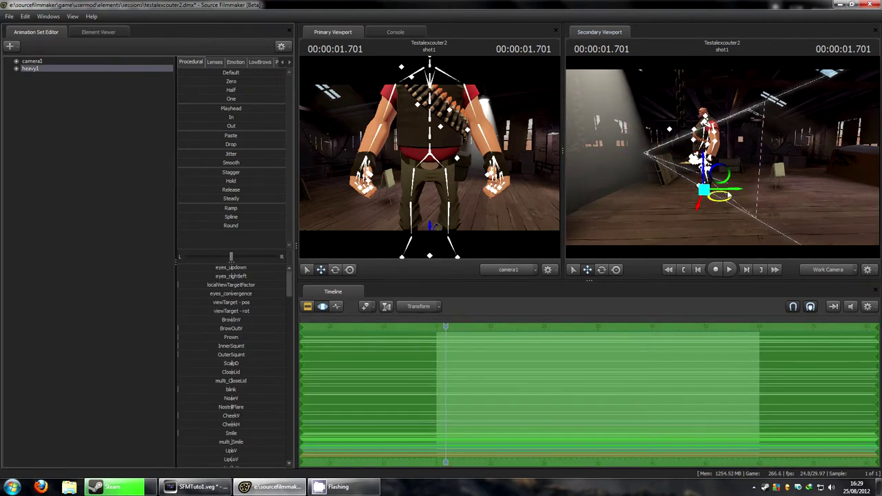
{"action": "left_click_drag", "start_coordinate": [734, 195], "coordinate": [750, 213]}
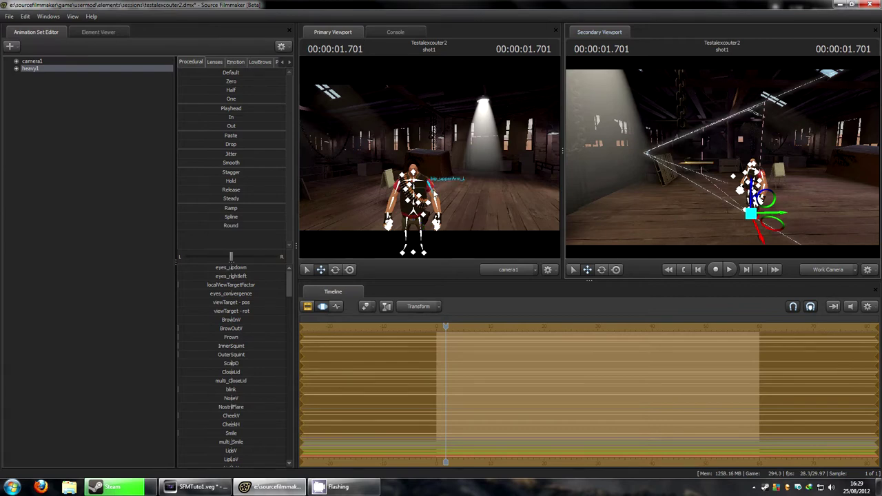
{"action": "left_click", "coordinate": [436, 207]}
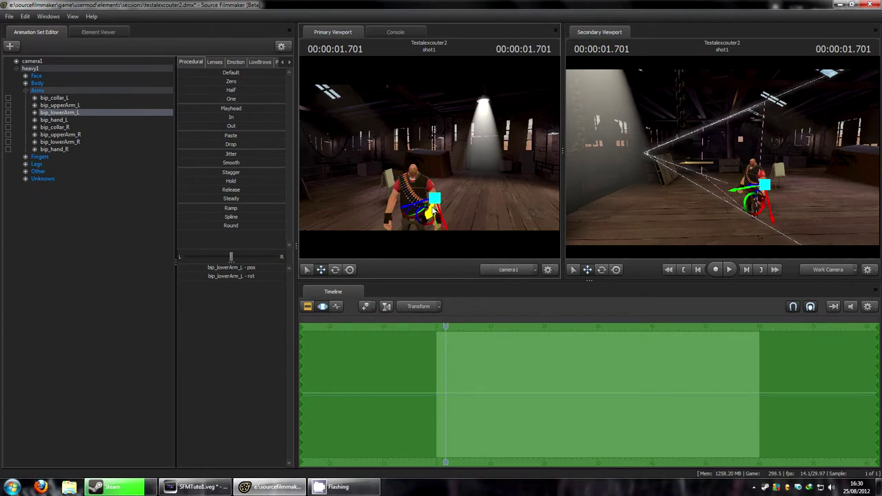
{"action": "left_click", "coordinate": [335, 271]}
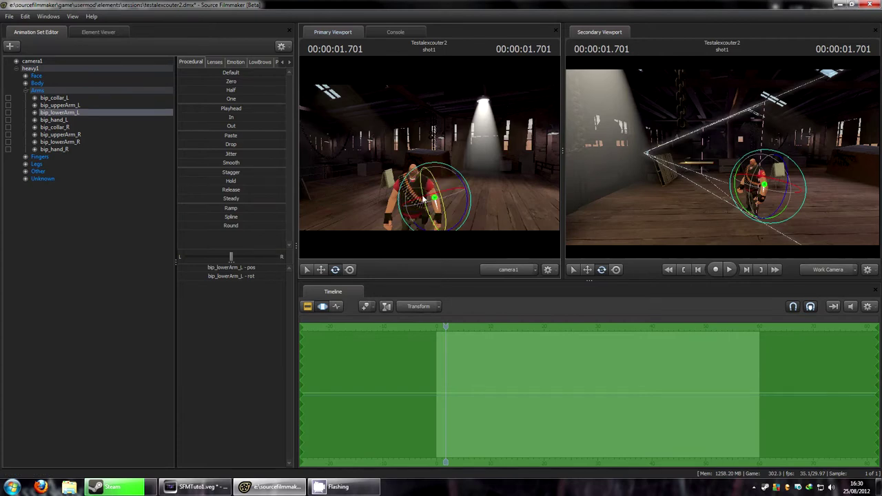
{"action": "left_click_drag", "start_coordinate": [424, 198], "coordinate": [423, 172]}
Step: Select the Heavy's bip_hand_L bone in the Work Camera view and rotate the left hand
{"action": "mouse_move", "coordinate": [709, 244]}
{"action": "left_mouse_down"}
{"action": "mouse_move", "coordinate": [765, 244]}
{"action": "mouse_move", "coordinate": [755, 235]}
{"action": "mouse_move", "coordinate": [724, 235]}
{"action": "mouse_move", "coordinate": [722, 244]}
{"action": "left_mouse_up"}
{"action": "key", "text": "w"}
{"action": "left_click_drag", "start_coordinate": [710, 153], "coordinate": [724, 165]}
{"action": "left_click", "coordinate": [703, 176]}
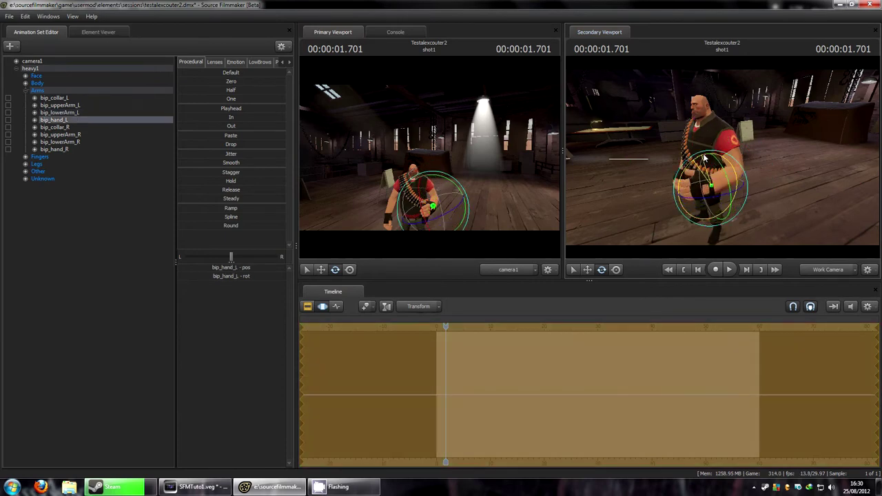
{"action": "key", "text": "ctrl"}
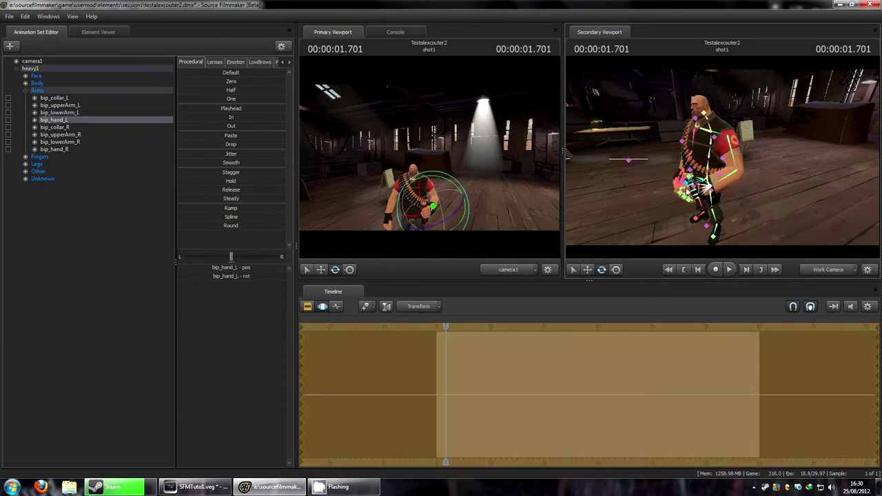
Step: Select the bip_index_0_L bone in a close-up of the Heavy's left hand and rotate it
{"action": "mouse_move", "coordinate": [683, 186]}
{"action": "left_mouse_down"}
{"action": "mouse_move", "coordinate": [641, 193]}
{"action": "mouse_move", "coordinate": [682, 192]}
{"action": "left_mouse_up"}
{"action": "key", "text": "w"}
{"action": "key", "text": "ctrl"}
{"action": "left_click", "coordinate": [735, 202]}
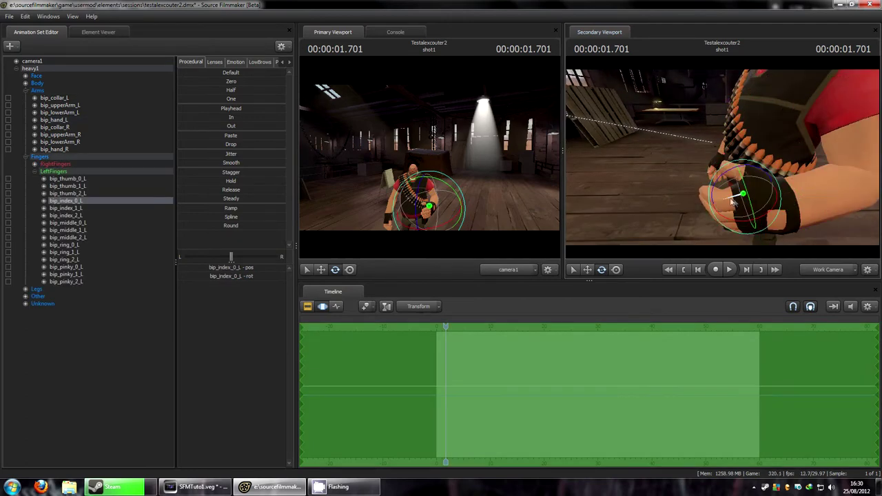
{"action": "left_click_drag", "start_coordinate": [723, 178], "coordinate": [713, 178]}
Step: Fly the Work Camera back from the hand to a front view of the Heavy's upper body
{"action": "left_click_drag", "start_coordinate": [619, 175], "coordinate": [638, 214], "text": "alt"}
{"action": "key", "text": "s"}
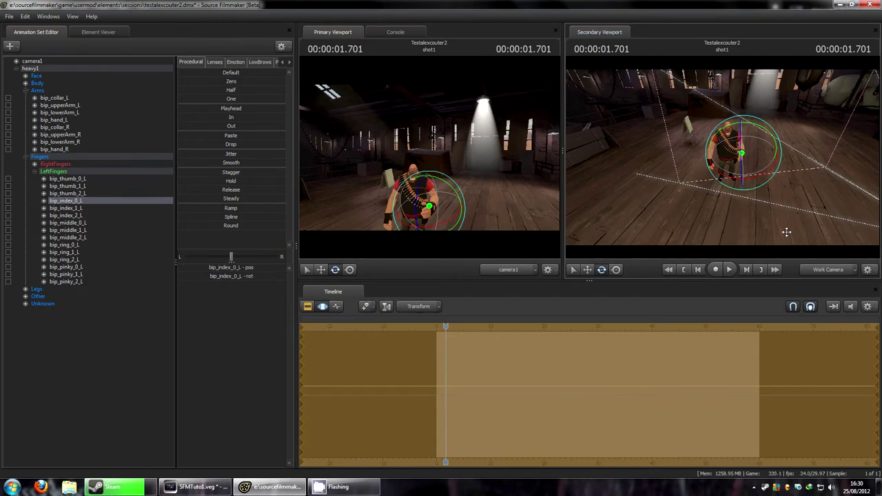
{"action": "left_click_drag", "start_coordinate": [817, 228], "coordinate": [803, 212]}
{"action": "key", "text": "w"}
{"action": "key", "text": "s"}
{"action": "left_click_drag", "start_coordinate": [623, 189], "coordinate": [685, 184]}
{"action": "key", "text": "a"}
{"action": "key", "text": "w"}
{"action": "key", "text": "s"}
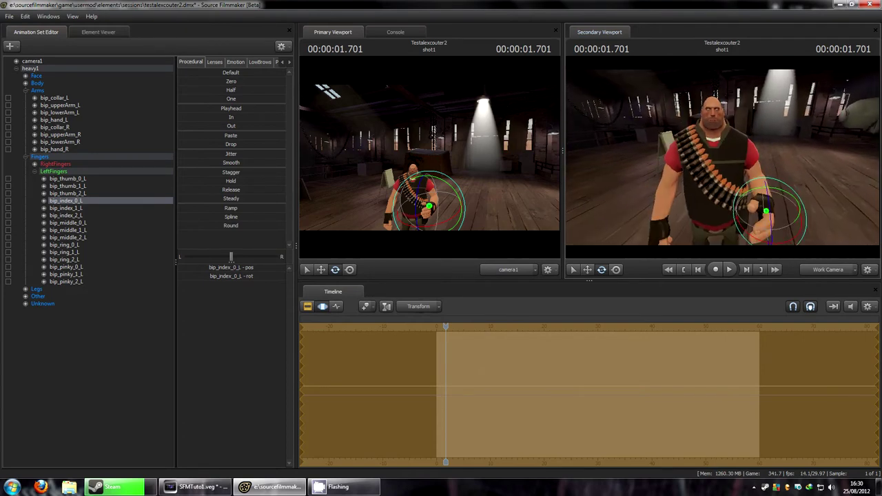
Step: Select all of heavy1, frame its face in the Work Camera and apply the Emotion preset actionfire02 at full strength
{"action": "left_click", "coordinate": [28, 70]}
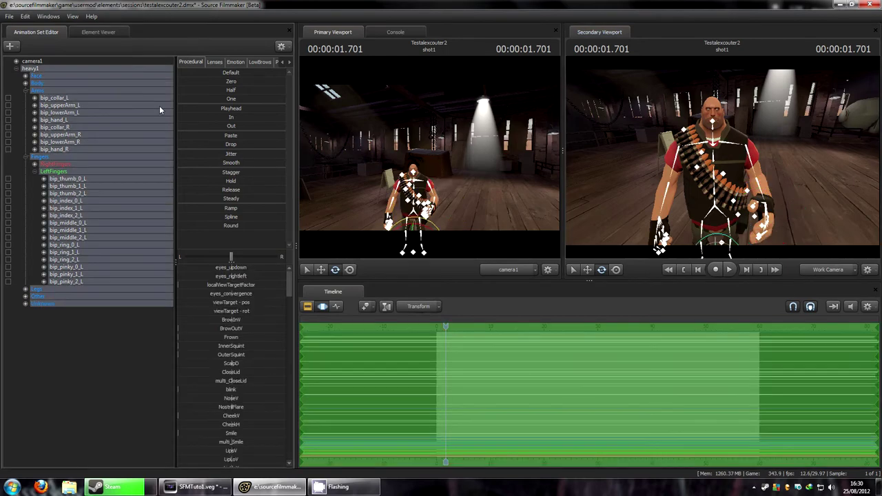
{"action": "left_click_drag", "start_coordinate": [792, 111], "coordinate": [776, 116]}
{"action": "key", "text": "w"}
{"action": "left_click_drag", "start_coordinate": [723, 170], "coordinate": [723, 164]}
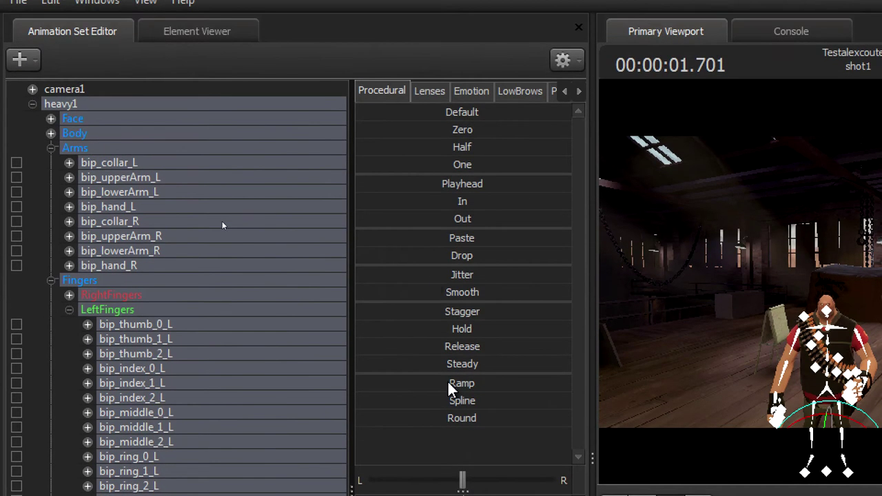
{"action": "left_click", "coordinate": [431, 92]}
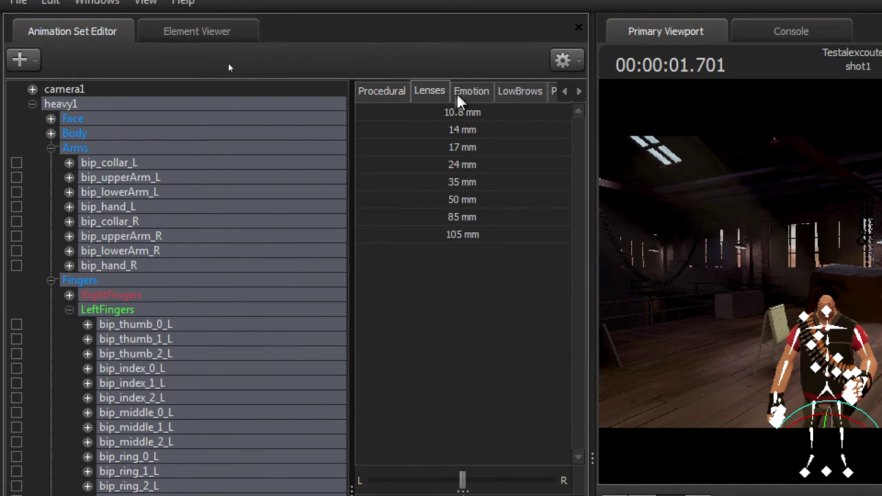
{"action": "left_click", "coordinate": [462, 95]}
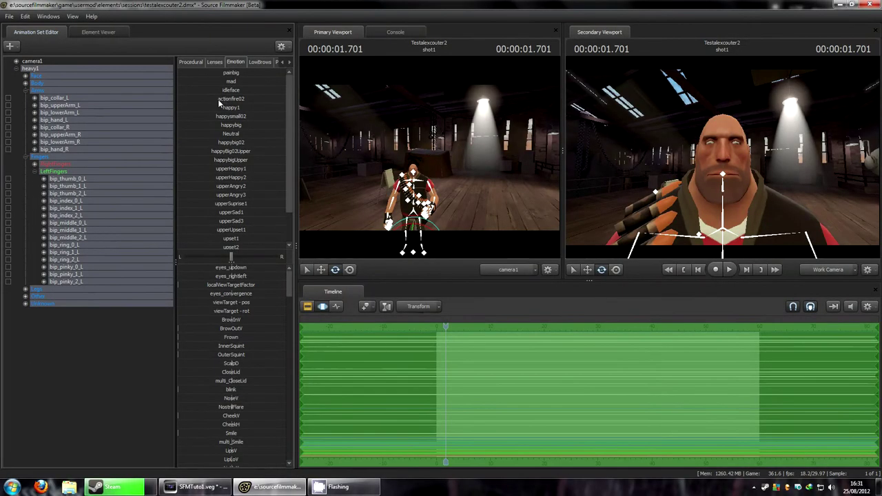
{"action": "left_click", "coordinate": [196, 100]}
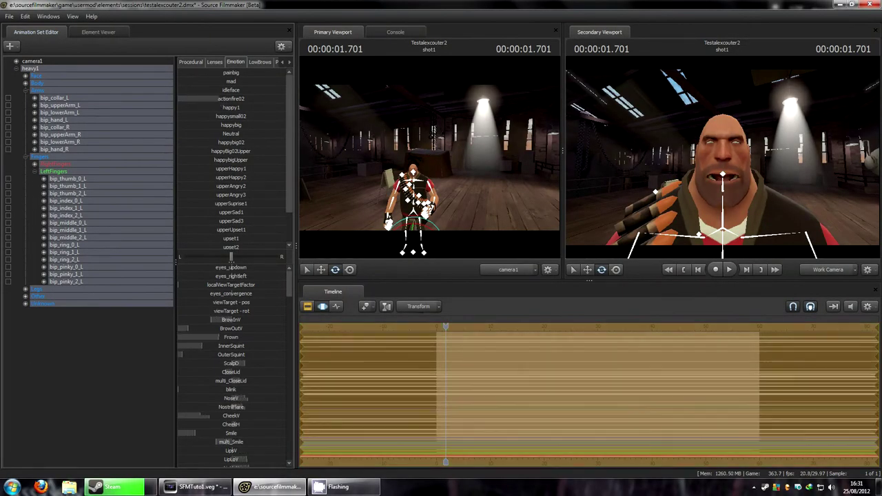
{"action": "left_click_drag", "start_coordinate": [242, 99], "coordinate": [284, 98]}
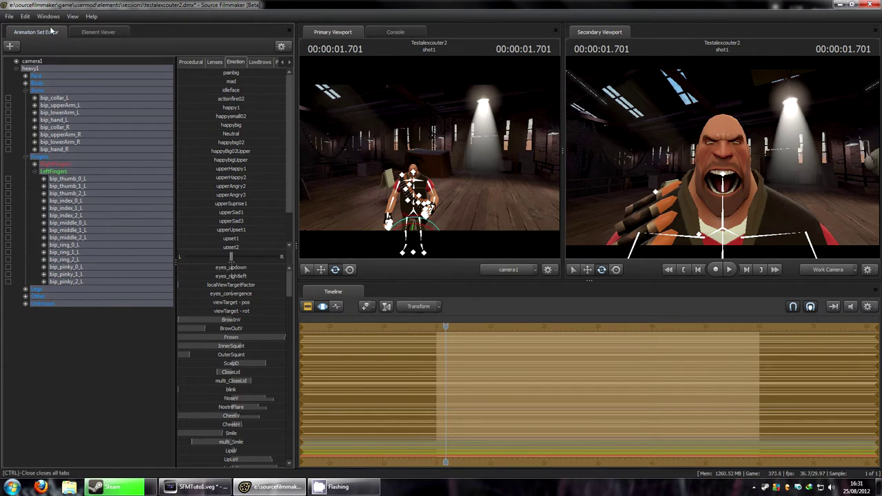
Step: Undo the last actionfire02 change, and try the Procedural preset Default on heavy1's Face group
{"action": "left_click", "coordinate": [25, 16]}
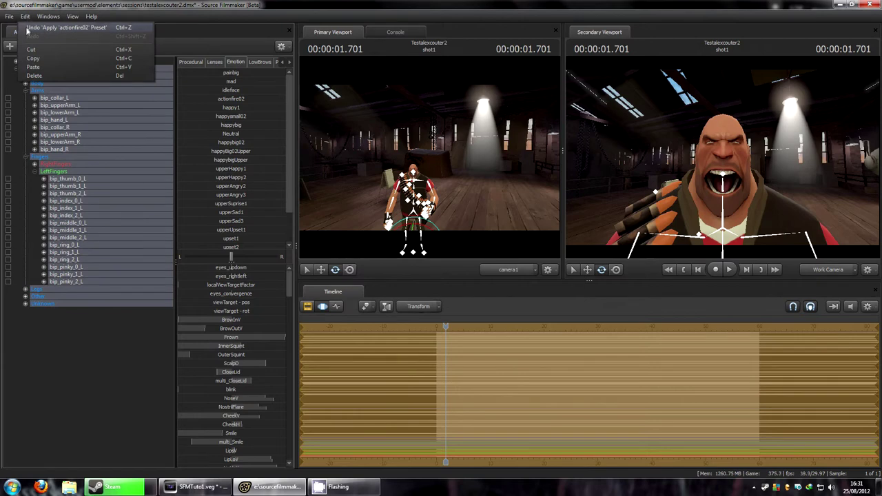
{"action": "left_click", "coordinate": [29, 28]}
{"action": "left_click", "coordinate": [189, 63]}
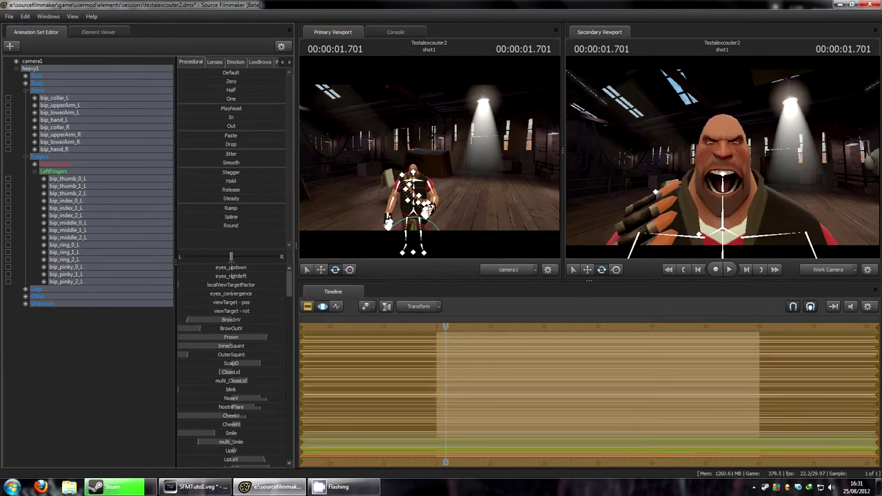
{"action": "left_click", "coordinate": [38, 77]}
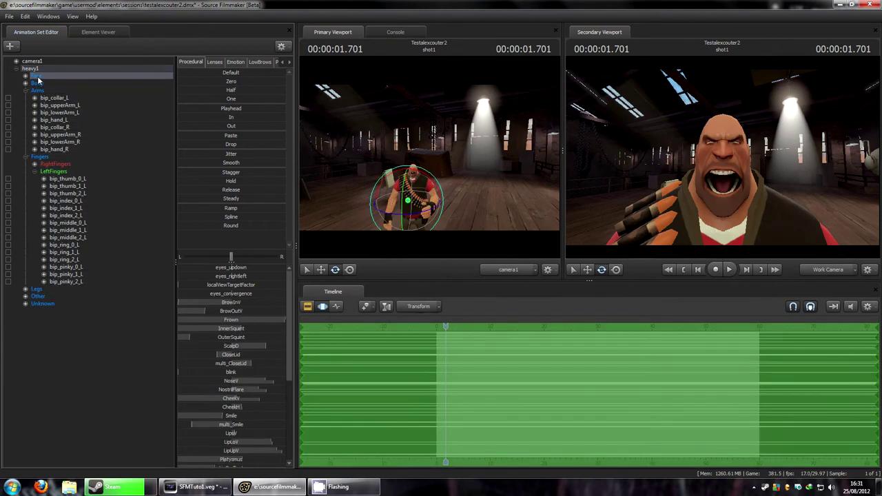
{"action": "left_click_drag", "start_coordinate": [186, 73], "coordinate": [285, 73]}
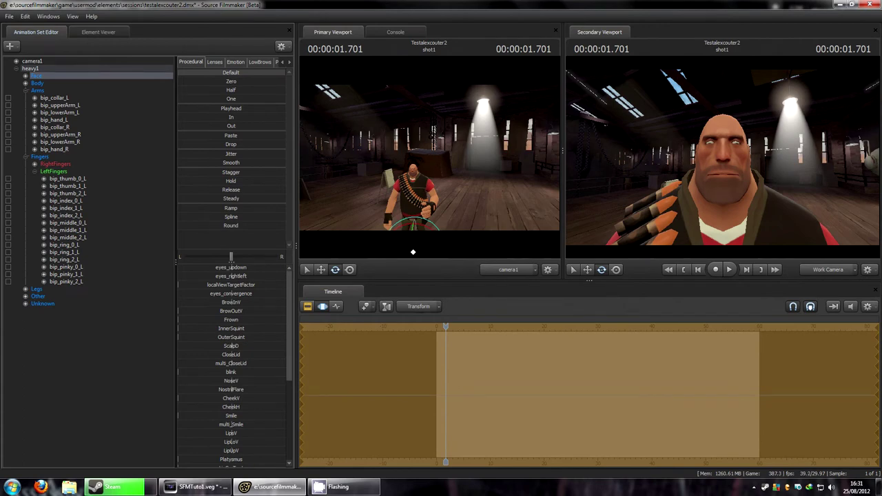
{"action": "key", "text": "ctrl+z"}
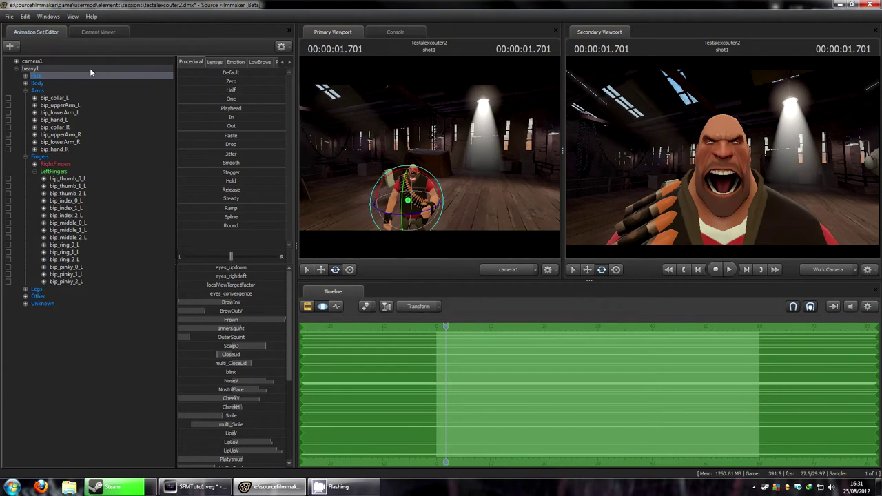
Step: Select all of heavy1 and apply the LowBrows presets upperAngry2 and upperHappy1 to its face
{"action": "left_click", "coordinate": [59, 69]}
{"action": "left_click", "coordinate": [253, 62]}
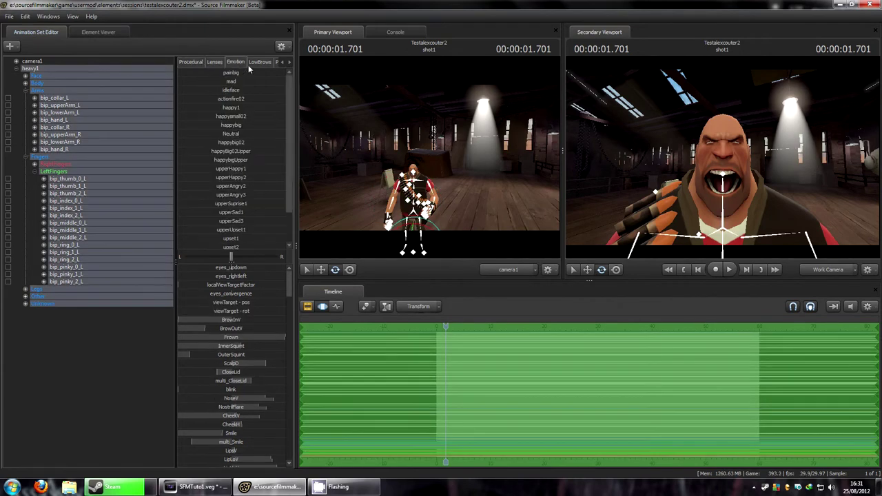
{"action": "left_click_drag", "start_coordinate": [190, 82], "coordinate": [257, 81]}
{"action": "left_click_drag", "start_coordinate": [205, 134], "coordinate": [315, 175]}
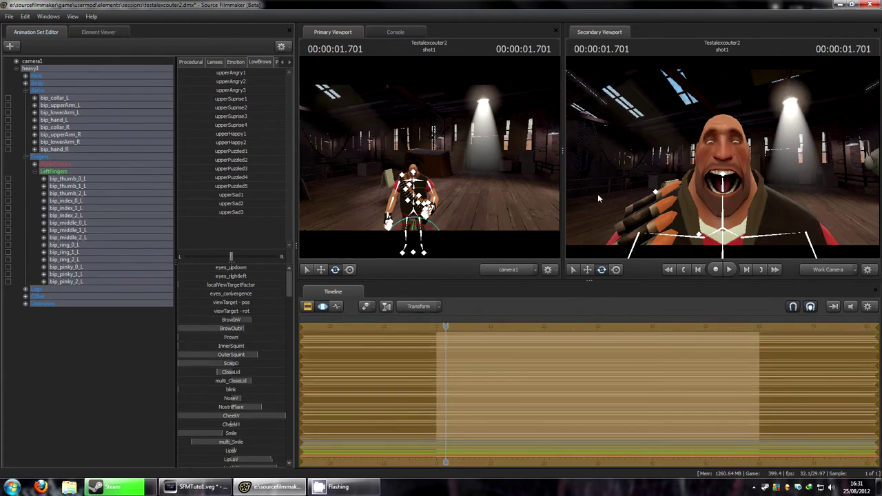
Step: Look through the Phoneme and Viseme preset groups available for heavy1
{"action": "left_click", "coordinate": [290, 62]}
{"action": "left_click", "coordinate": [290, 62]}
{"action": "left_click", "coordinate": [246, 62]}
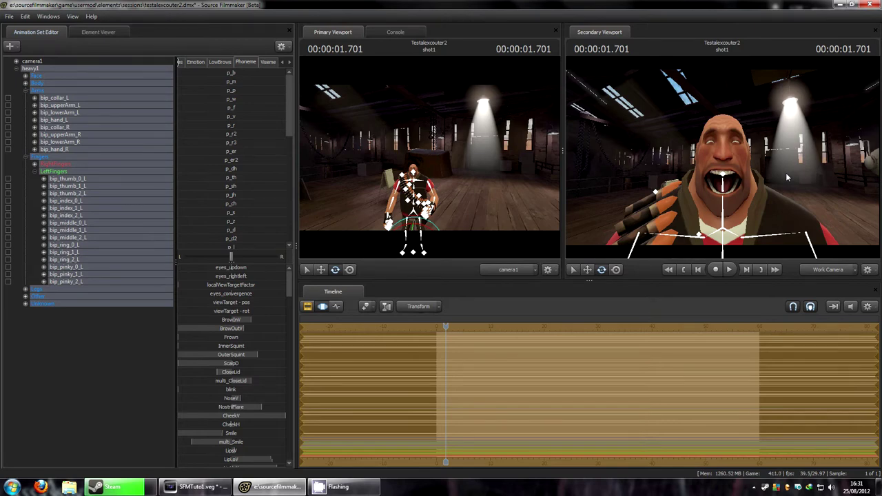
{"action": "left_click", "coordinate": [268, 62]}
{"action": "left_click_drag", "start_coordinate": [197, 91], "coordinate": [178, 90]}
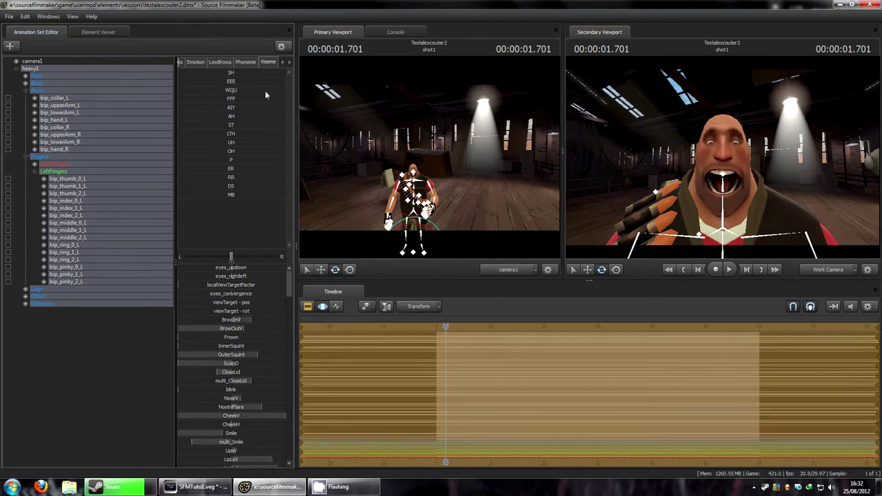
{"action": "left_click", "coordinate": [282, 64]}
{"action": "left_click", "coordinate": [282, 65]}
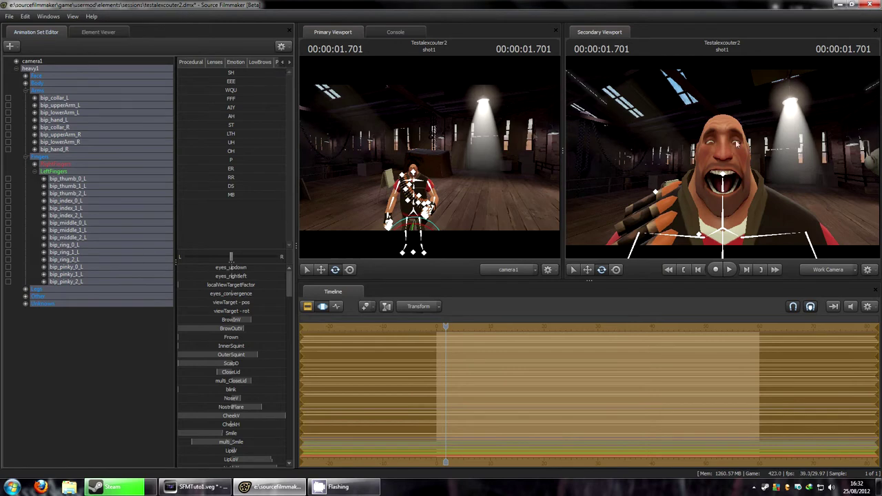
Step: Examine the Heavy's pose from the front in the Clip Editor, and return to the Motion Editor
{"action": "left_click_drag", "start_coordinate": [722, 157], "coordinate": [772, 197]}
{"action": "key", "text": "s"}
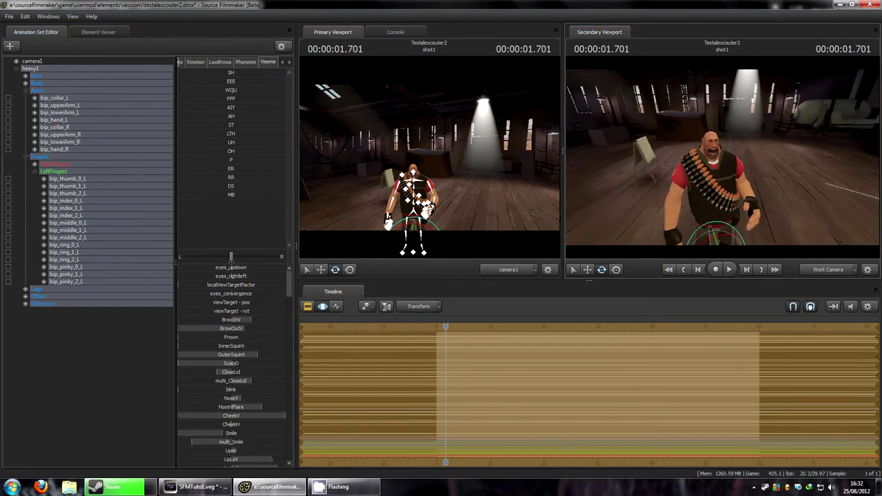
{"action": "left_click_drag", "start_coordinate": [723, 158], "coordinate": [689, 148]}
{"action": "left_click", "coordinate": [308, 305]}
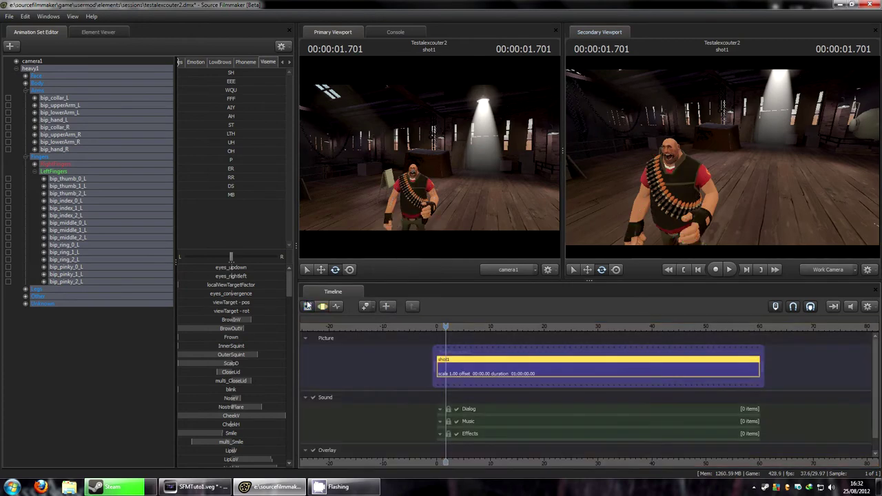
{"action": "right_click_drag", "start_coordinate": [744, 186], "coordinate": [745, 186]}
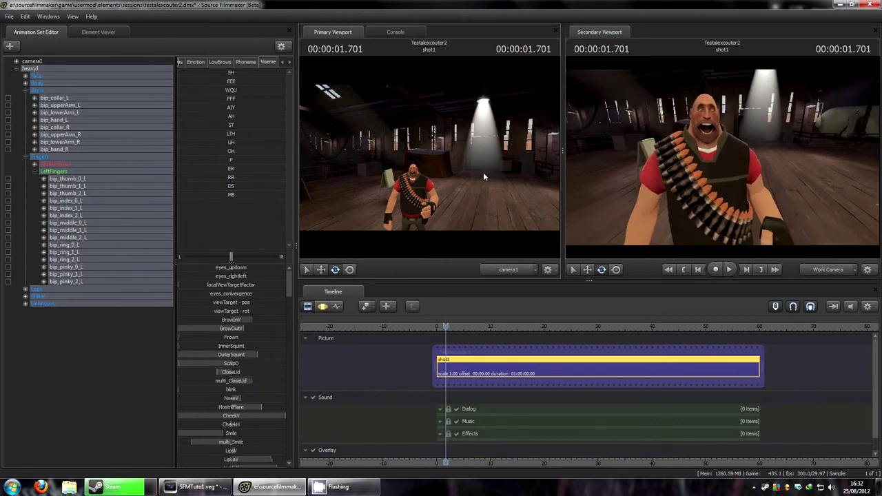
{"action": "left_click", "coordinate": [322, 307]}
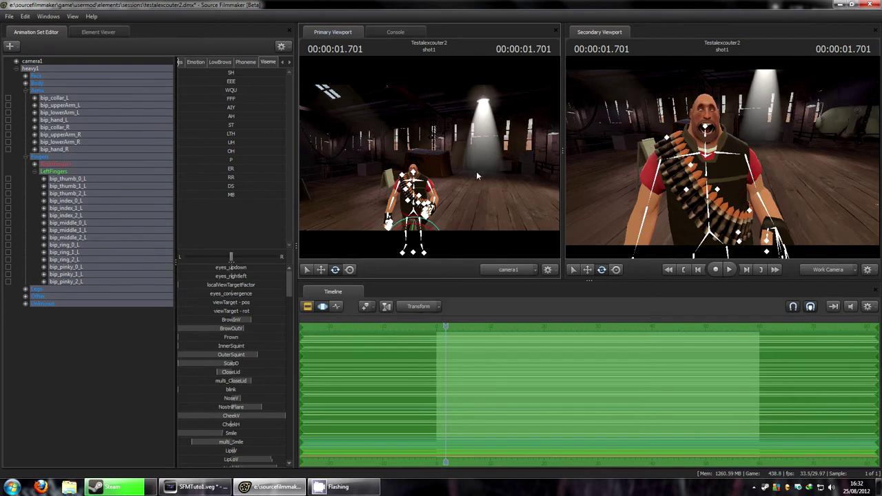
Step: Select camera1 and fly it closer to the Heavy, framing his face and chest in the Primary Viewport
{"action": "left_click", "coordinate": [31, 61]}
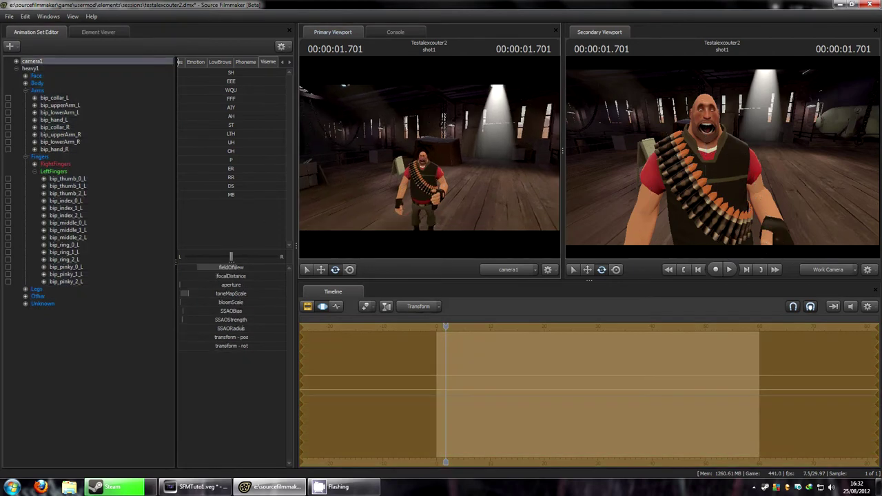
{"action": "key", "text": "w"}
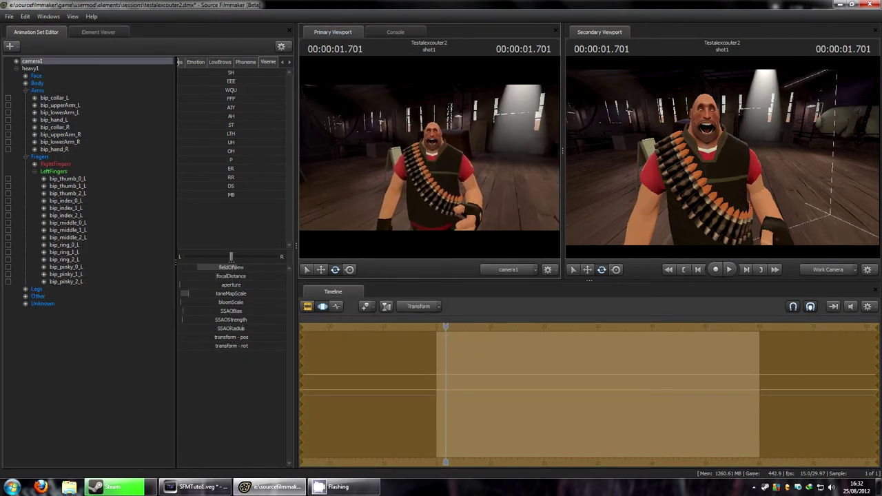
{"action": "key", "text": "w"}
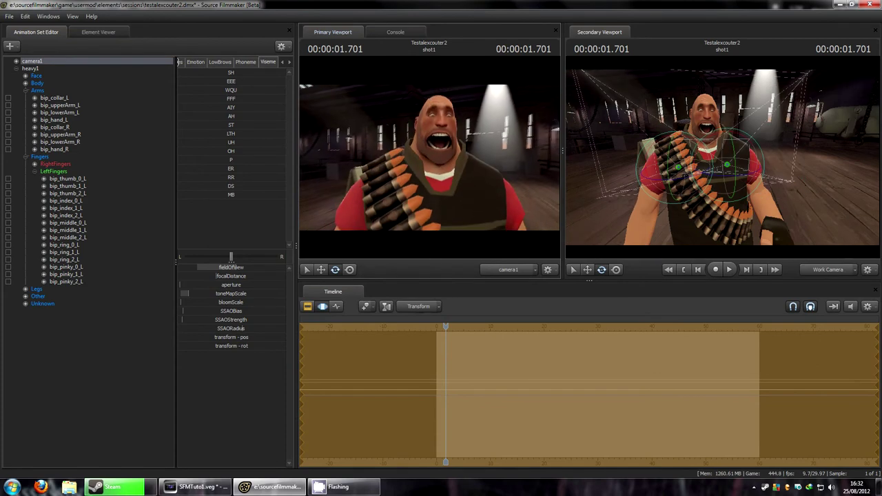
{"action": "key", "text": "w"}
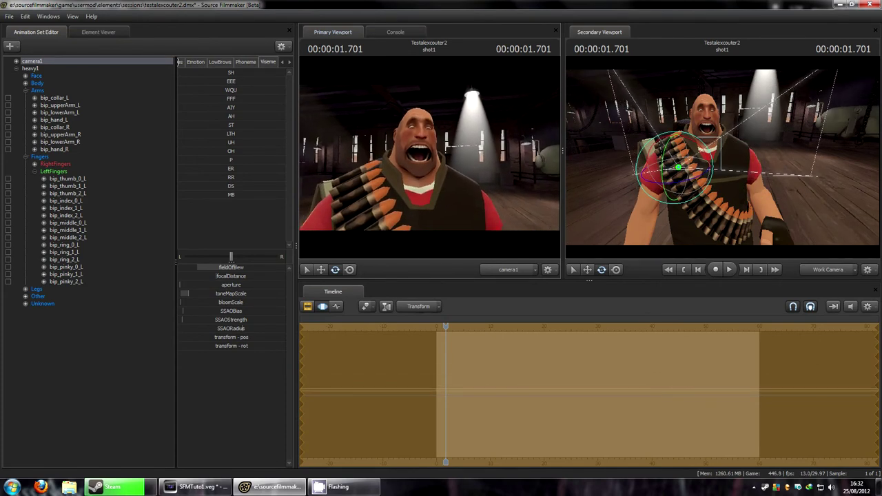
{"action": "left_click_drag", "start_coordinate": [429, 157], "coordinate": [433, 158]}
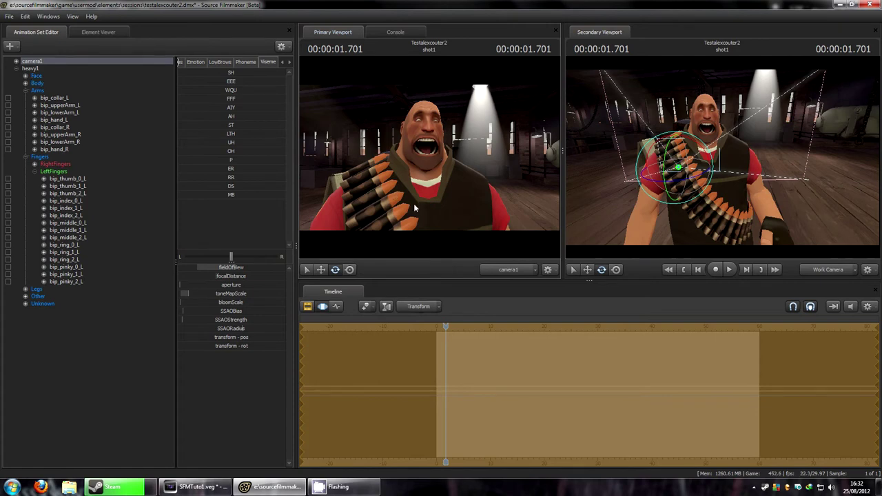
Step: Set heavy1's skin to 1
{"action": "right_click", "coordinate": [41, 71]}
{"action": "left_click", "coordinate": [38, 70]}
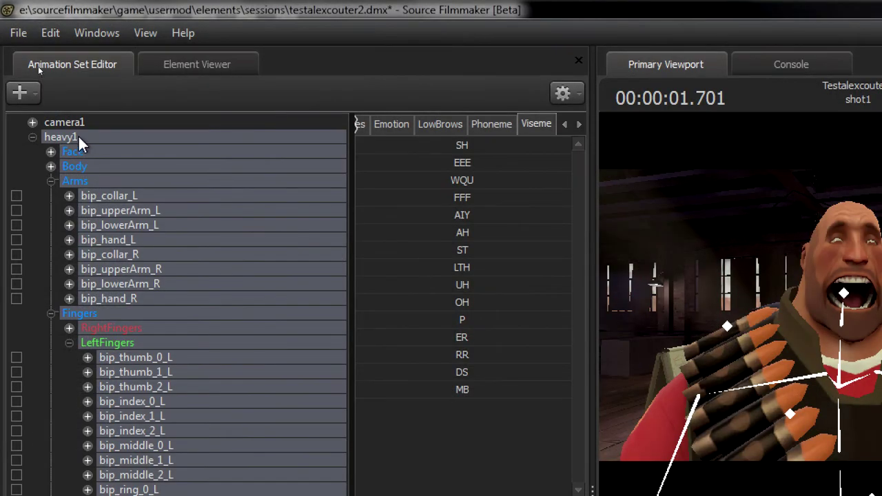
{"action": "right_click", "coordinate": [78, 136]}
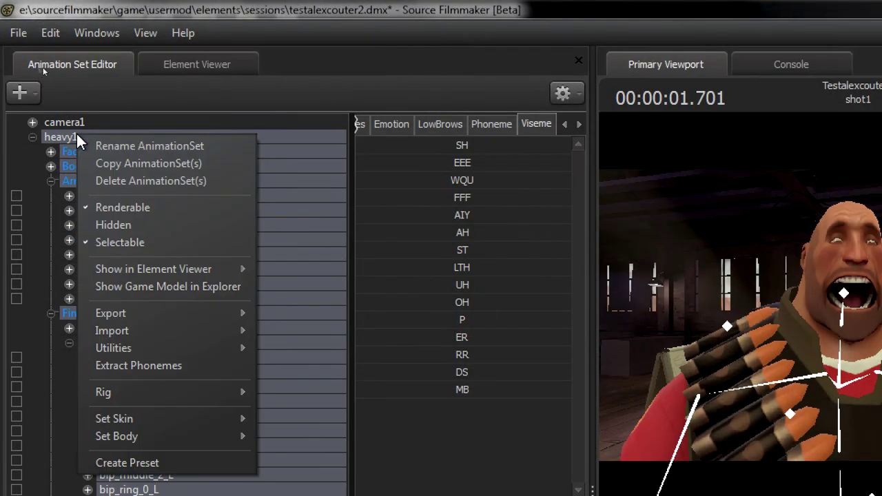
{"action": "mouse_move", "coordinate": [224, 418]}
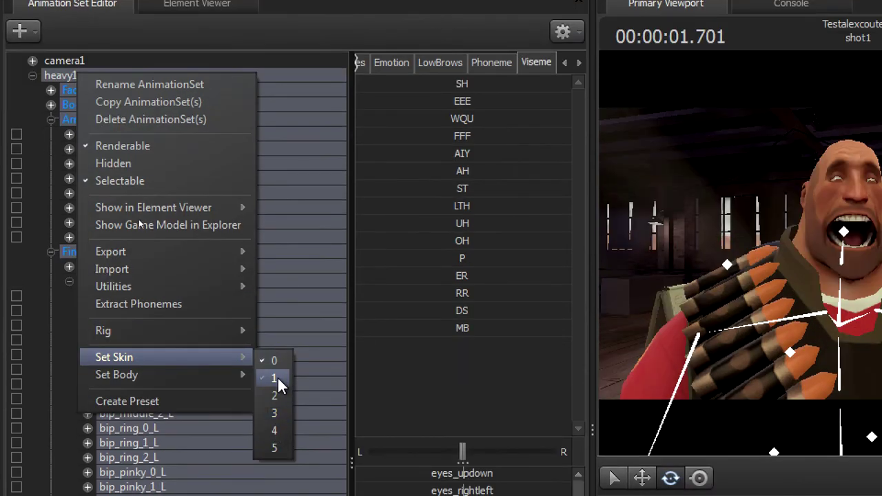
{"action": "left_click", "coordinate": [276, 377]}
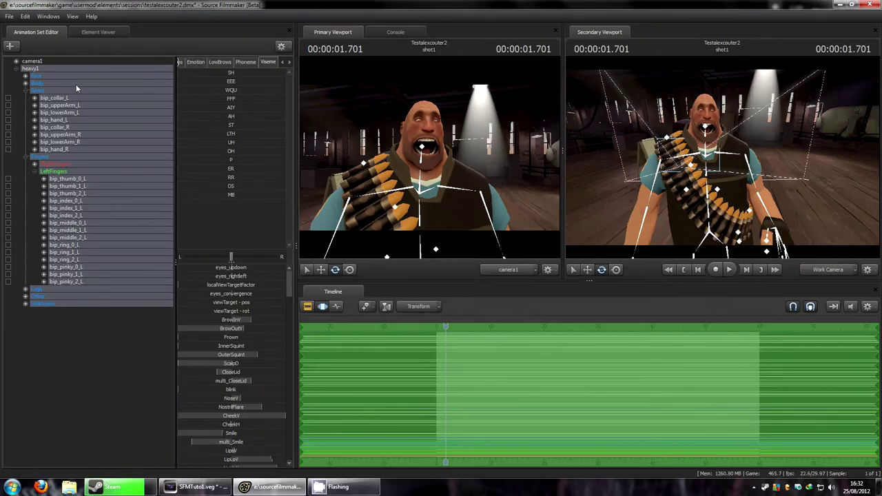
Step: Look at the Set Body options available for heavy1
{"action": "right_click", "coordinate": [52, 69]}
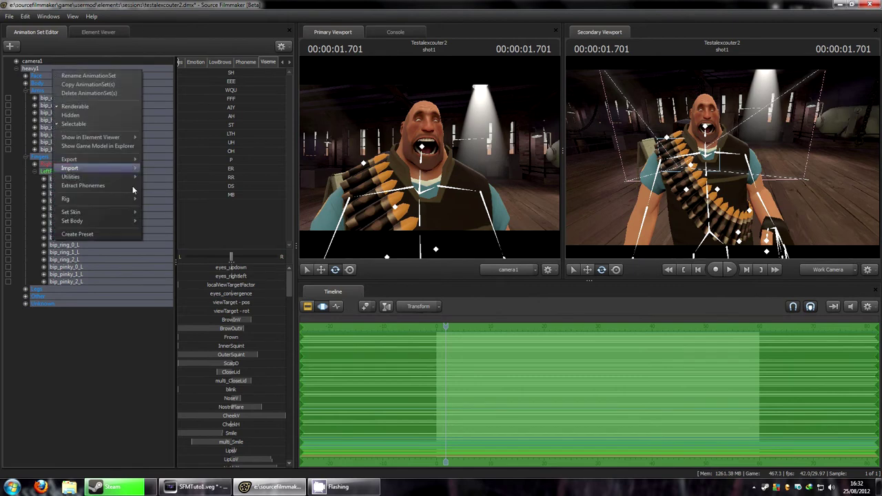
{"action": "mouse_move", "coordinate": [131, 220]}
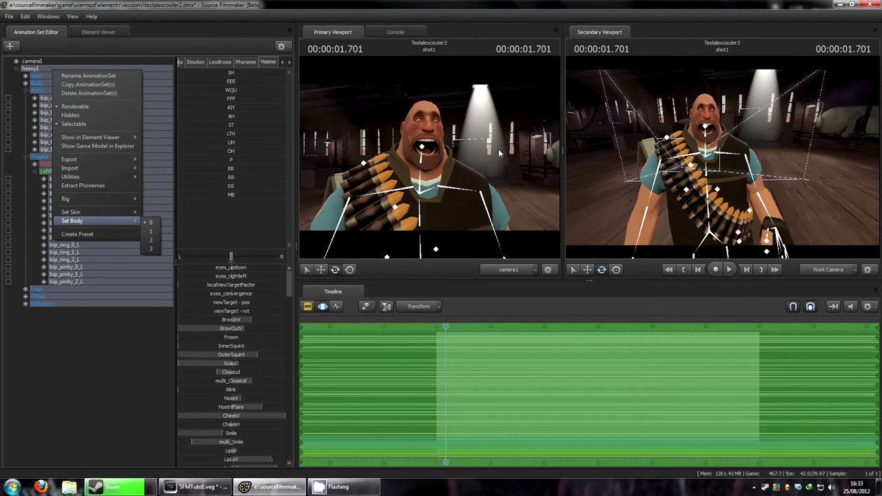
{"action": "left_click", "coordinate": [615, 191]}
Step: Create an animation set for a new light in front of the Heavy, select it and expand its control groups
{"action": "mouse_move", "coordinate": [615, 190]}
{"action": "left_mouse_down"}
{"action": "mouse_move", "coordinate": [615, 184]}
{"action": "mouse_move", "coordinate": [578, 178]}
{"action": "mouse_move", "coordinate": [613, 180]}
{"action": "mouse_move", "coordinate": [597, 181]}
{"action": "mouse_move", "coordinate": [615, 191]}
{"action": "left_mouse_up"}
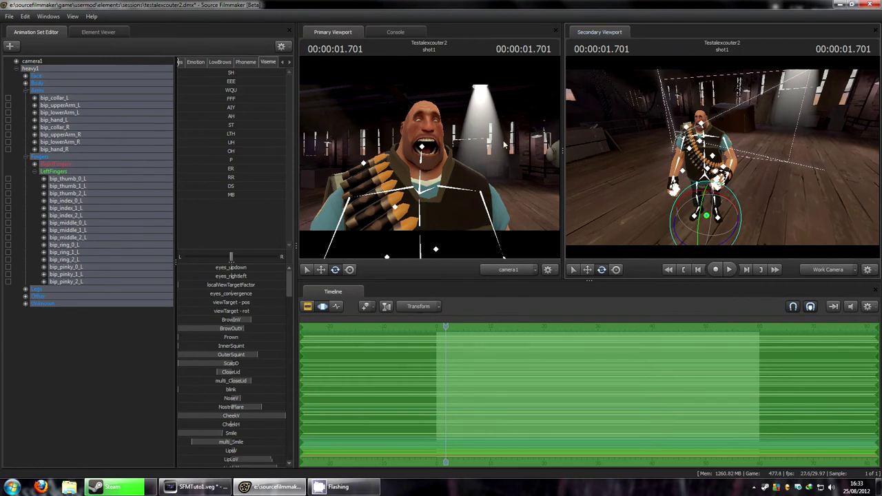
{"action": "left_click", "coordinate": [10, 45]}
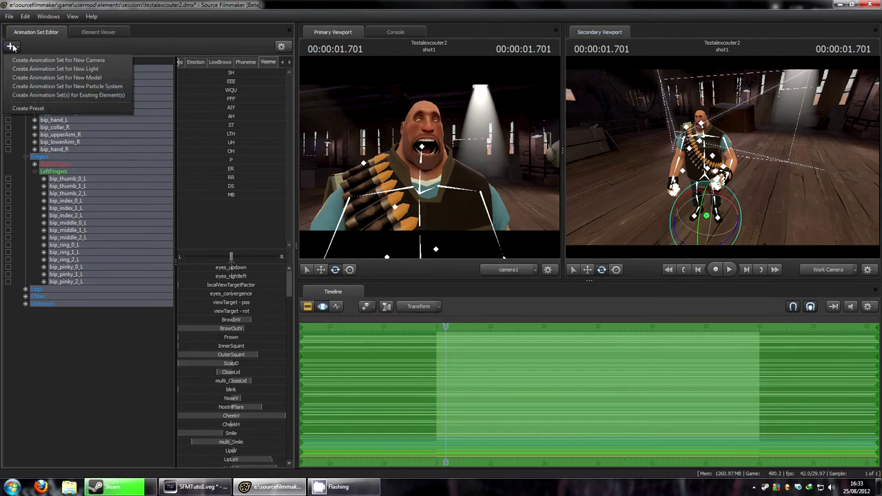
{"action": "left_click", "coordinate": [52, 69]}
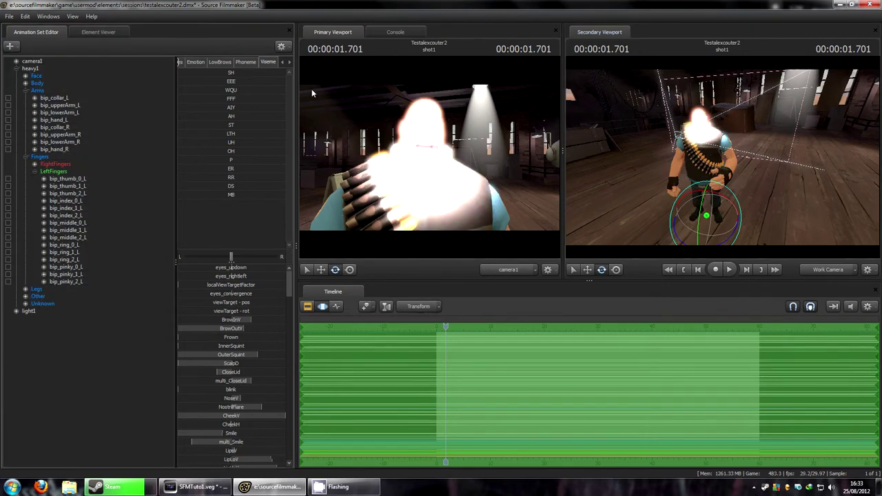
{"action": "left_click", "coordinate": [28, 310]}
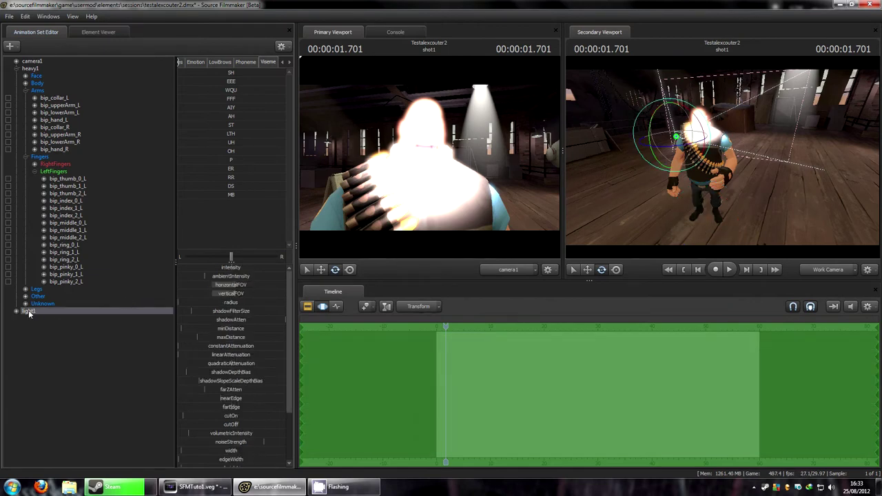
{"action": "left_click", "coordinate": [16, 312]}
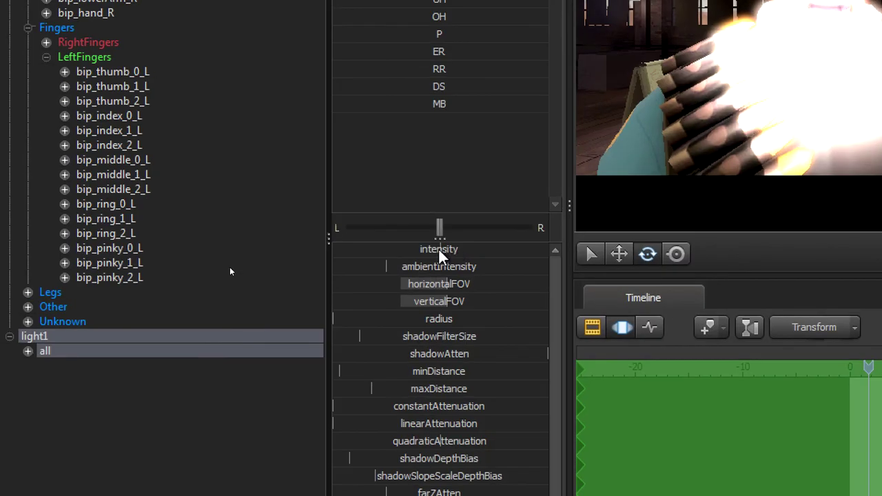
Step: Reduce the new light's intensity almost to its minimum and widen its horizontalFOV and verticalFOV
{"action": "left_click_drag", "start_coordinate": [230, 268], "coordinate": [217, 267]}
{"action": "left_click_drag", "start_coordinate": [411, 249], "coordinate": [337, 249]}
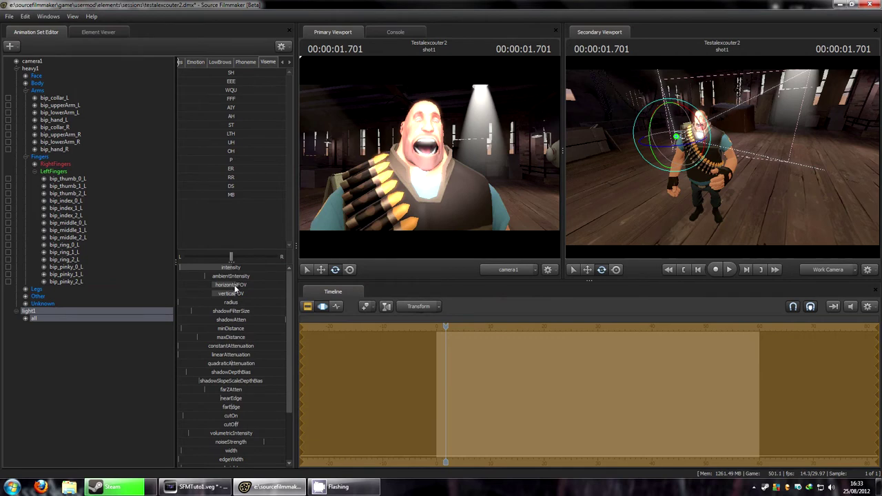
{"action": "left_click_drag", "start_coordinate": [235, 288], "coordinate": [273, 293]}
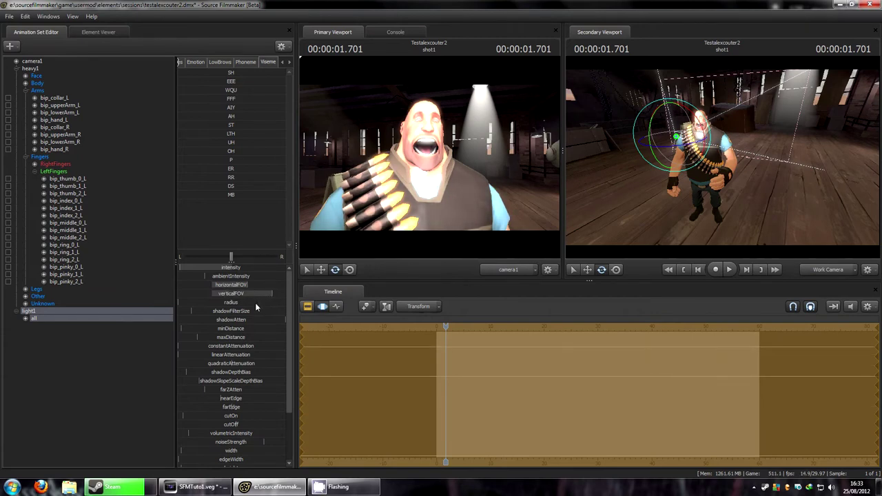
Step: Among the Heavy's eye controls, reduce eyes_updown to bring the pupils into view and raise eyes_convergence to its maximum
{"action": "left_click", "coordinate": [43, 77]}
{"action": "left_click", "coordinate": [26, 76]}
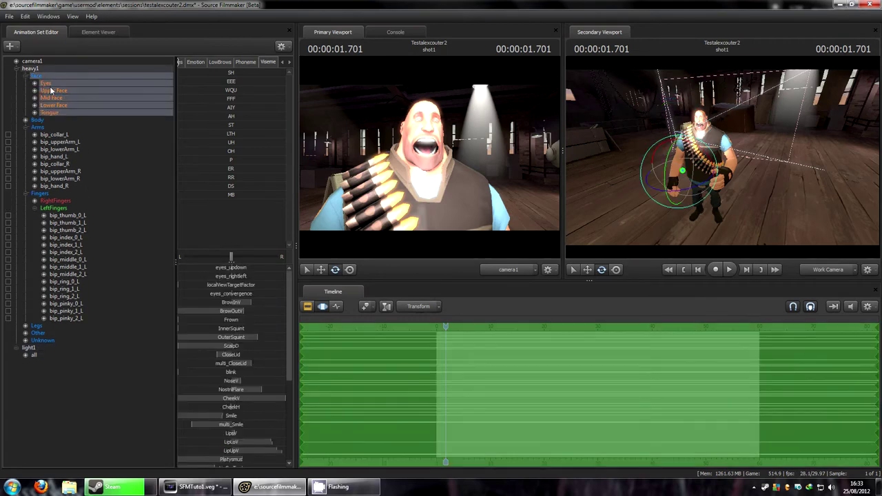
{"action": "left_click", "coordinate": [49, 85]}
{"action": "left_click", "coordinate": [35, 84]}
{"action": "left_click", "coordinate": [35, 84]}
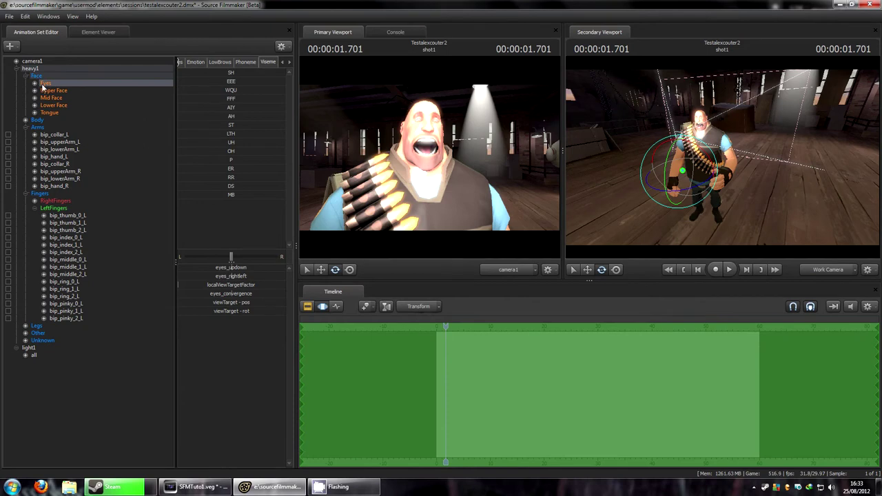
{"action": "left_click", "coordinate": [35, 83]}
{"action": "left_click", "coordinate": [63, 92]}
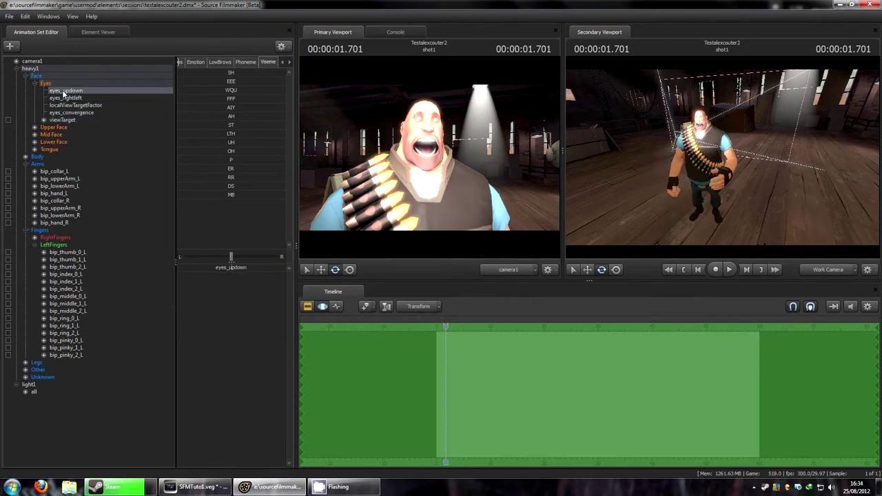
{"action": "key", "text": "w"}
{"action": "mouse_move", "coordinate": [645, 169]}
{"action": "left_mouse_down"}
{"action": "mouse_move", "coordinate": [723, 158]}
{"action": "mouse_move", "coordinate": [644, 167]}
{"action": "left_mouse_up"}
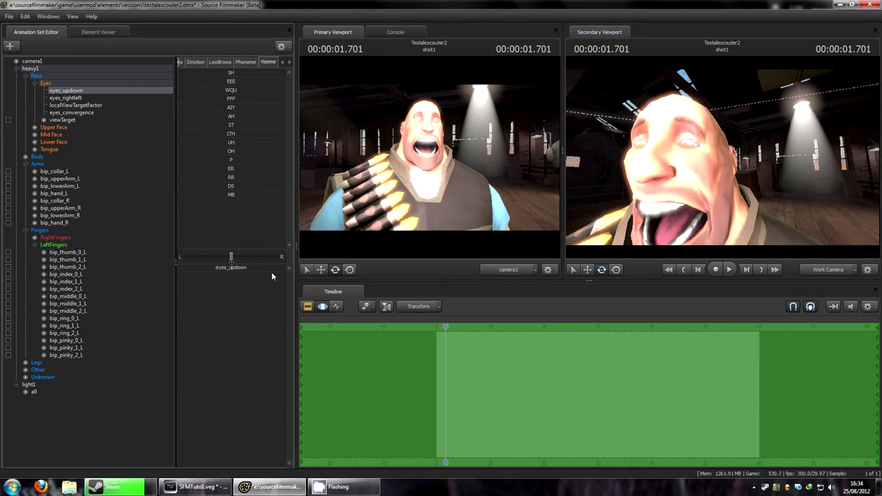
{"action": "mouse_move", "coordinate": [235, 268]}
{"action": "left_mouse_down"}
{"action": "mouse_move", "coordinate": [255, 268]}
{"action": "mouse_move", "coordinate": [192, 268]}
{"action": "mouse_move", "coordinate": [235, 268]}
{"action": "left_mouse_up"}
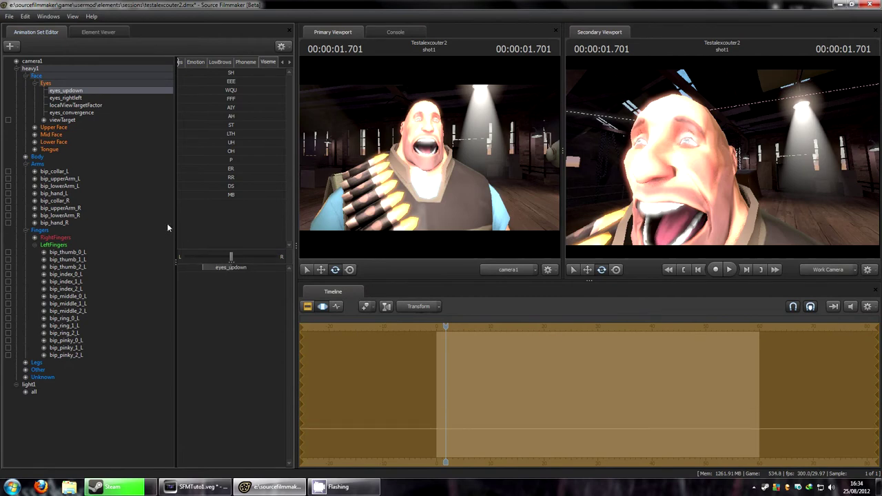
{"action": "left_click", "coordinate": [76, 113]}
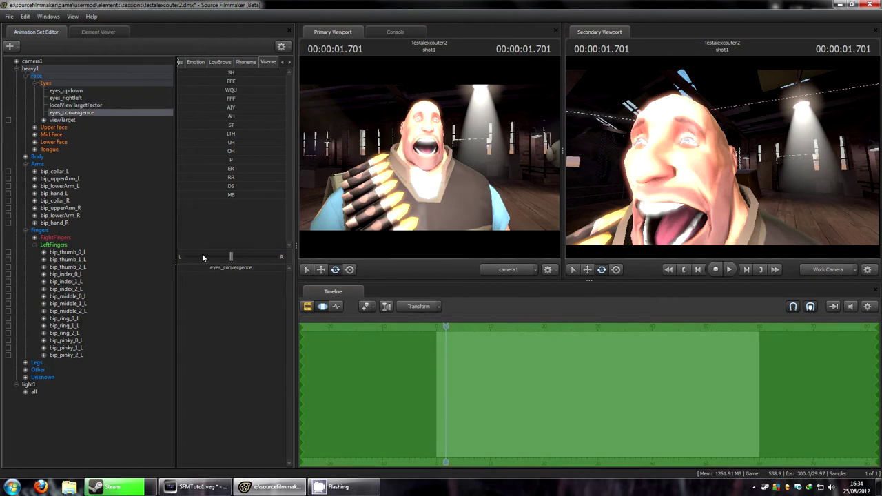
{"action": "left_click_drag", "start_coordinate": [235, 269], "coordinate": [235, 269]}
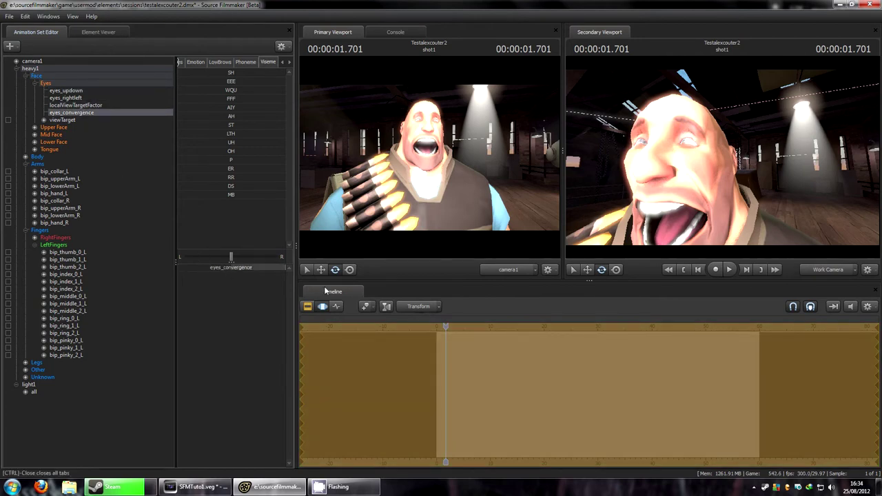
Step: Select light1 and lower its color_green to a small value, tinting the light on the Heavy pink
{"action": "left_click", "coordinate": [53, 69]}
{"action": "left_click", "coordinate": [47, 62]}
{"action": "mouse_move", "coordinate": [724, 161]}
{"action": "left_mouse_down"}
{"action": "mouse_move", "coordinate": [710, 186]}
{"action": "mouse_move", "coordinate": [723, 161]}
{"action": "left_mouse_up"}
{"action": "key", "text": "s"}
{"action": "key", "text": "w"}
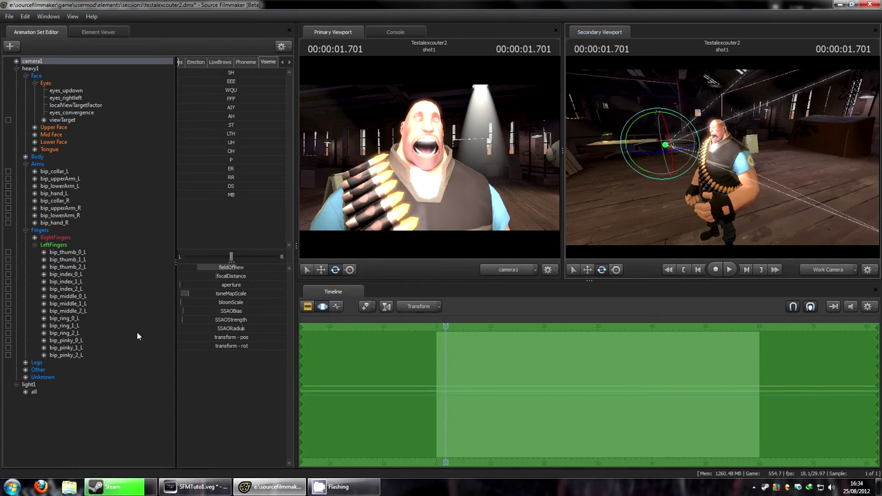
{"action": "left_click", "coordinate": [33, 384]}
{"action": "left_click_drag", "start_coordinate": [291, 362], "coordinate": [193, 428]}
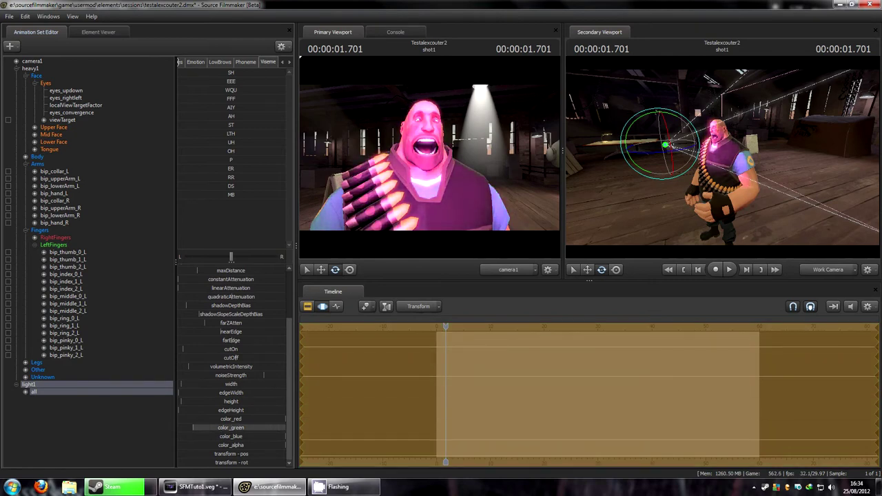
Step: Try different maxDistance values on light1 and return the slider to its starting value
{"action": "mouse_move", "coordinate": [789, 205]}
{"action": "left_mouse_down"}
{"action": "mouse_move", "coordinate": [810, 182]}
{"action": "mouse_move", "coordinate": [834, 193]}
{"action": "mouse_move", "coordinate": [806, 205]}
{"action": "mouse_move", "coordinate": [776, 202]}
{"action": "left_mouse_up"}
{"action": "key", "text": "s"}
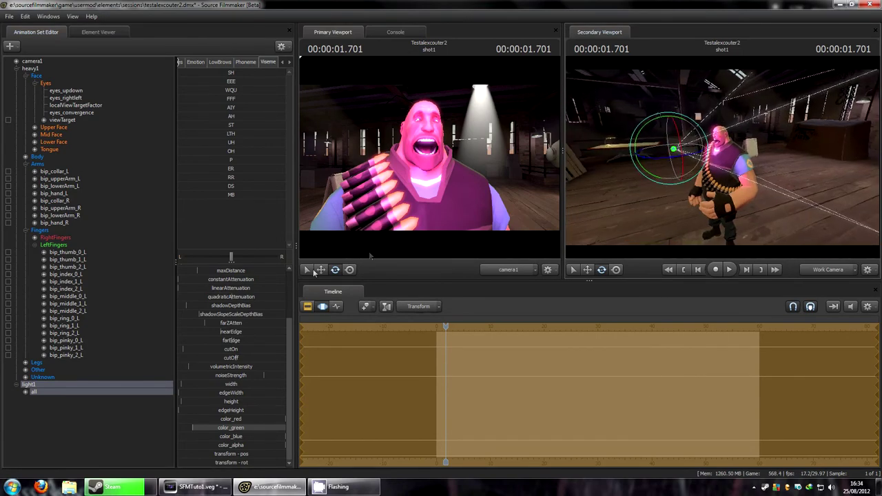
{"action": "left_click_drag", "start_coordinate": [290, 349], "coordinate": [295, 305]}
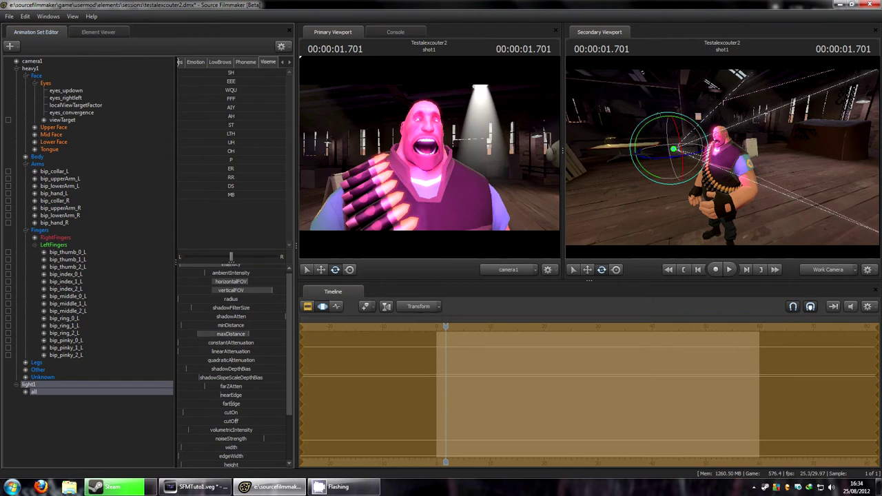
{"action": "left_click_drag", "start_coordinate": [286, 334], "coordinate": [195, 333]}
Step: Examine the Min, Max and Default values in light1's maxDistance slider range settings and close them
{"action": "right_click", "coordinate": [234, 337]}
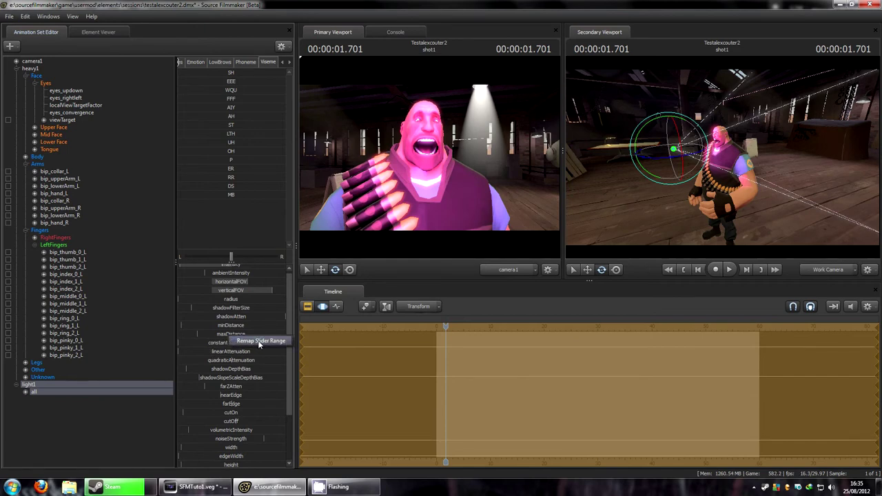
{"action": "left_click", "coordinate": [260, 341]}
{"action": "double_click", "coordinate": [463, 239]}
{"action": "left_click_drag", "start_coordinate": [463, 240], "coordinate": [441, 237]}
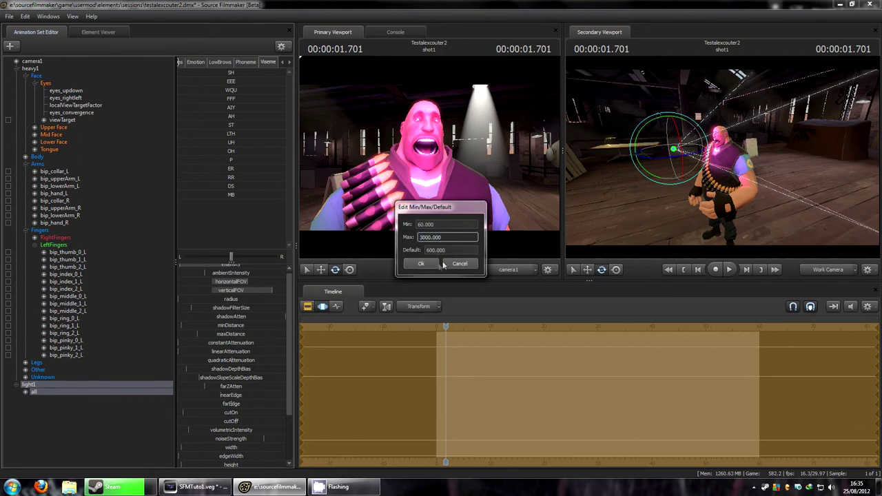
{"action": "left_click", "coordinate": [426, 263]}
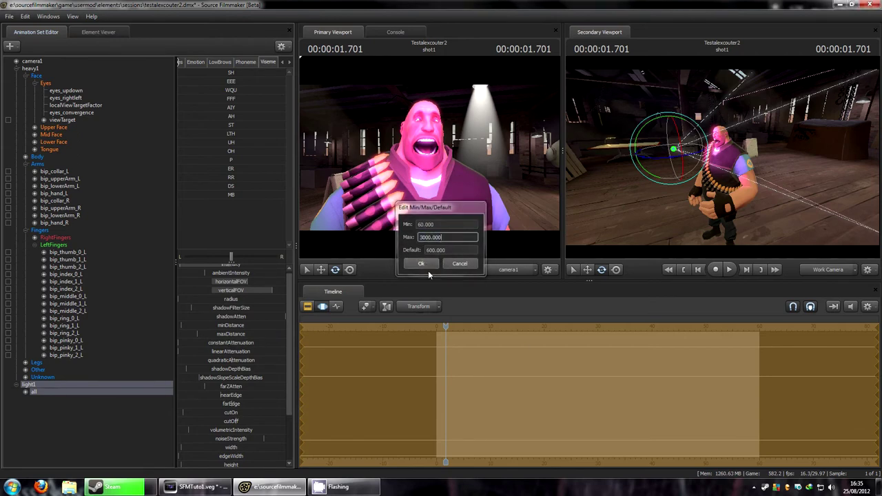
{"action": "left_click_drag", "start_coordinate": [712, 247], "coordinate": [870, 227]}
{"action": "key", "text": "w"}
{"action": "key", "text": "w"}
{"action": "left_click_drag", "start_coordinate": [689, 235], "coordinate": [690, 235]}
Step: Start exporting a poster of the shot, saving the modified session first
{"action": "left_click", "coordinate": [9, 16]}
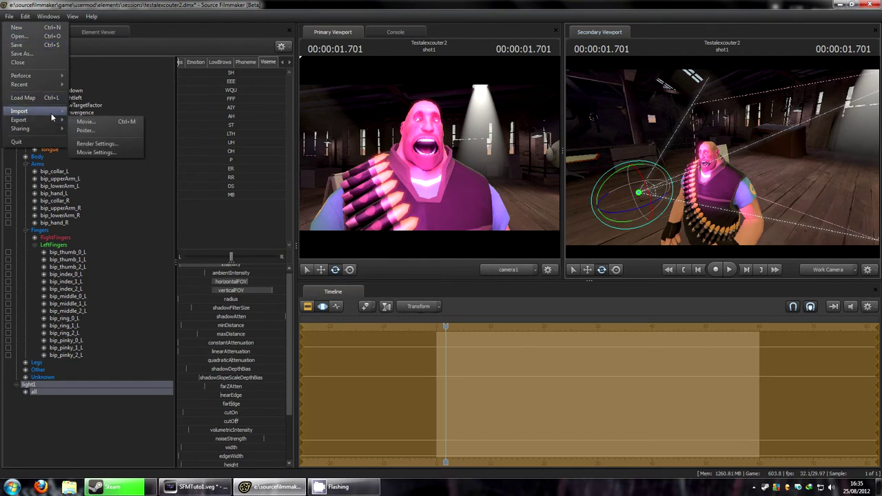
{"action": "mouse_move", "coordinate": [51, 113]}
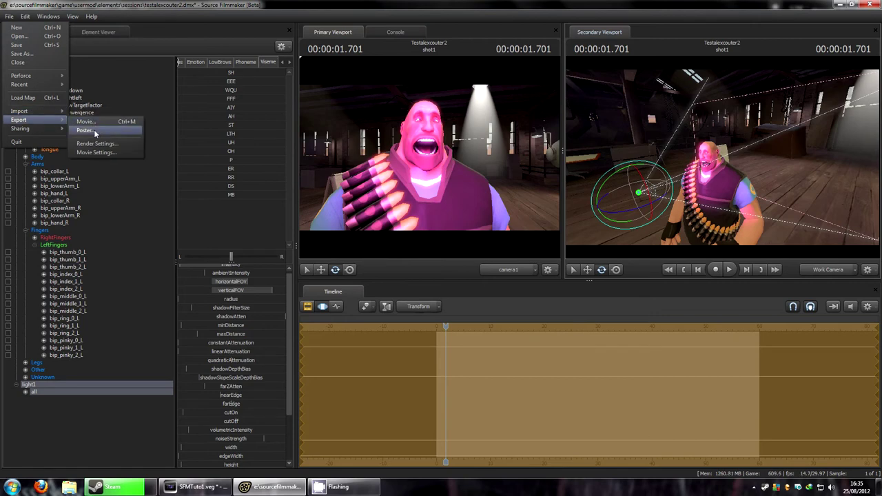
{"action": "left_click", "coordinate": [94, 131]}
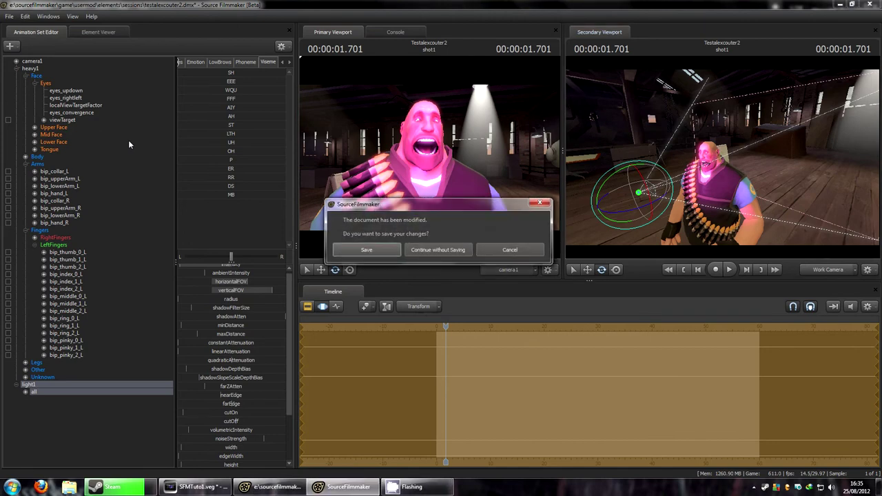
{"action": "left_click", "coordinate": [359, 252]}
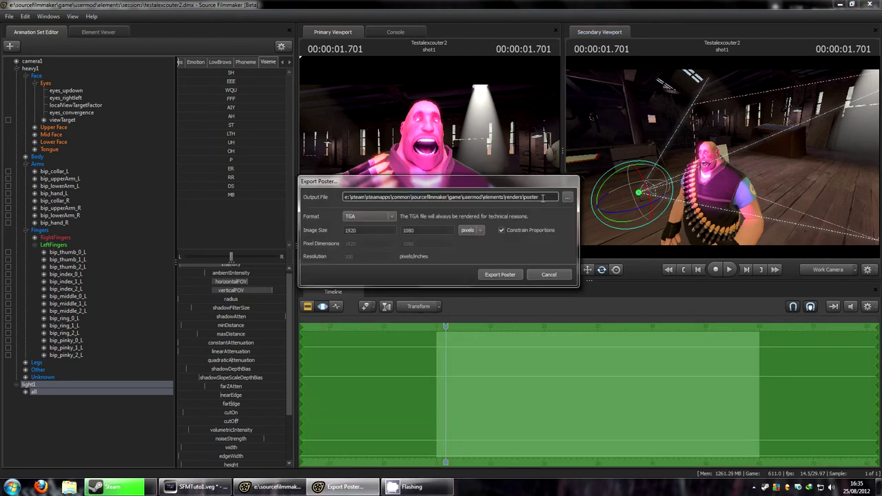
Step: Set the poster's export format to JPEG
{"action": "left_click", "coordinate": [390, 216]}
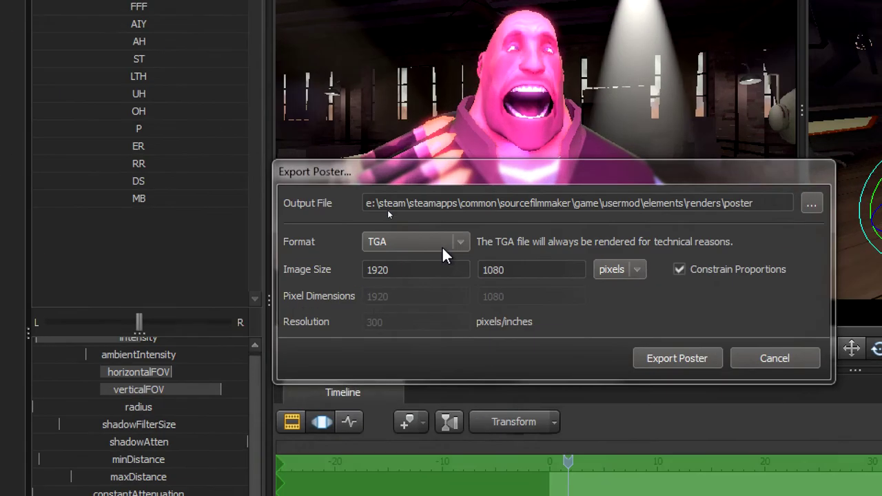
{"action": "left_click", "coordinate": [383, 219]}
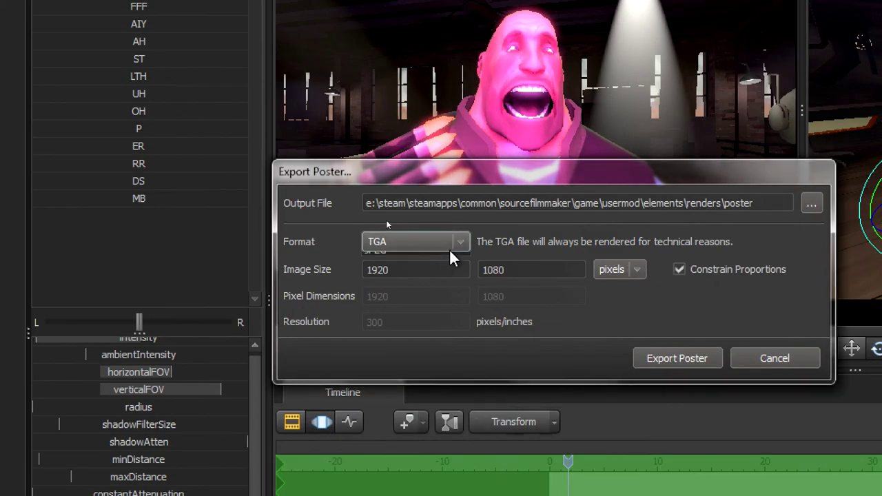
{"action": "left_click", "coordinate": [449, 250]}
{"action": "left_click", "coordinate": [443, 282]}
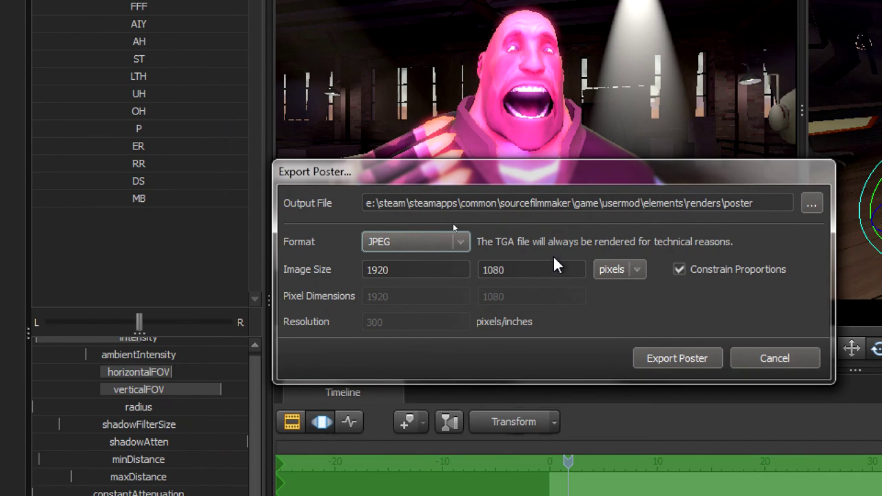
Step: Look over the poster's image size settings and select the height value
{"action": "key", "text": "Tab"}
{"action": "left_click", "coordinate": [600, 275]}
{"action": "left_click", "coordinate": [596, 268]}
{"action": "double_click", "coordinate": [568, 269]}
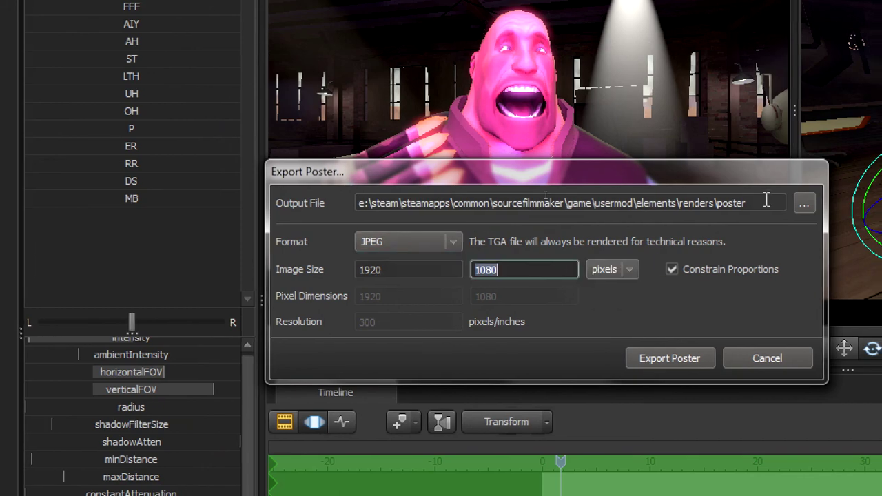
Step: Name the poster's output file heavygrosbg in the renders folder and export the poster
{"action": "left_click", "coordinate": [767, 202]}
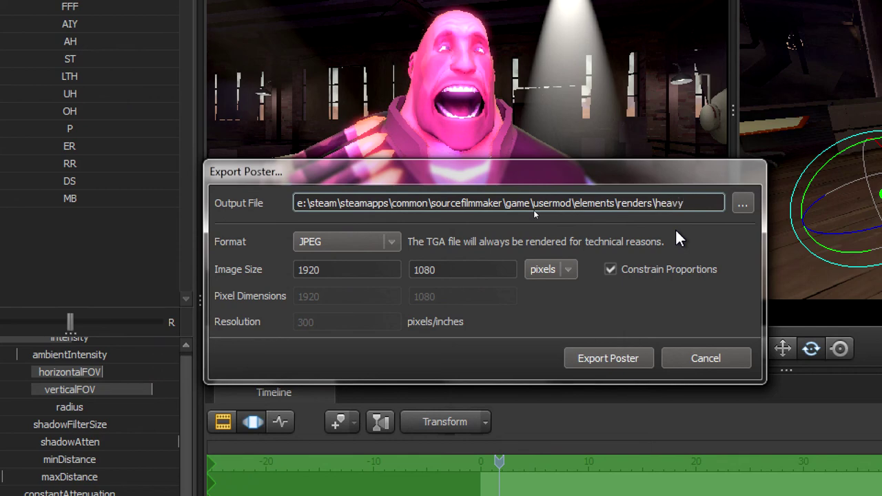
{"action": "type", "text": "heavygrosbg"}
{"action": "left_click", "coordinate": [592, 362]}
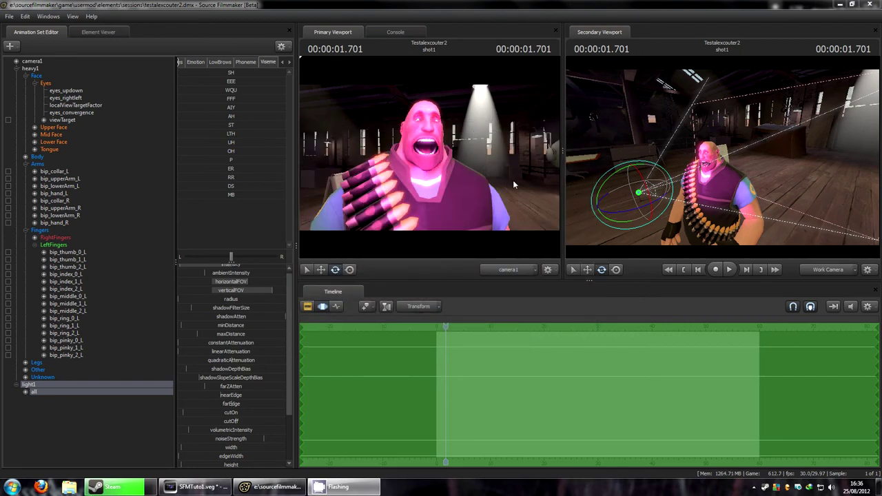
Step: Enable Progressive Refinement with Depth Of Field, Motion Blur and Subpixel Jitter AA, plus Ambient Occlusion, in the render settings
{"action": "right_click", "coordinate": [625, 134]}
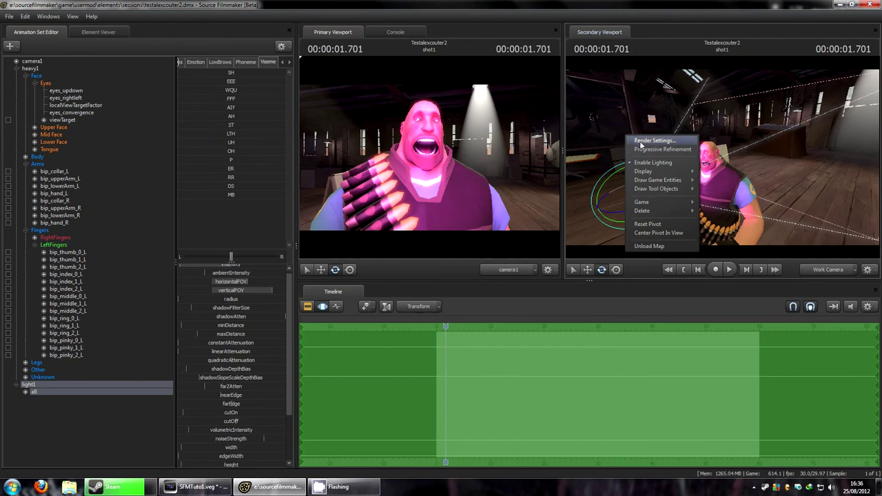
{"action": "left_click", "coordinate": [631, 141]}
{"action": "left_click", "coordinate": [370, 198]}
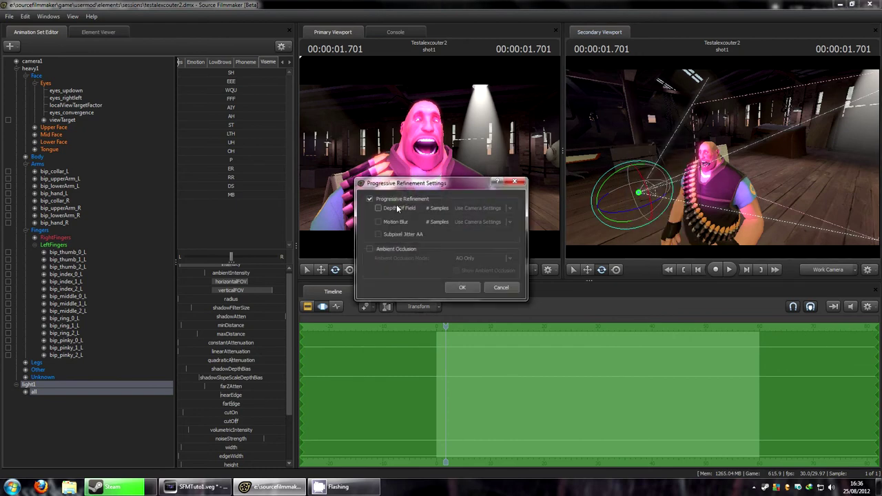
{"action": "left_click", "coordinate": [378, 208]}
{"action": "left_click", "coordinate": [378, 221]}
{"action": "left_click", "coordinate": [369, 249]}
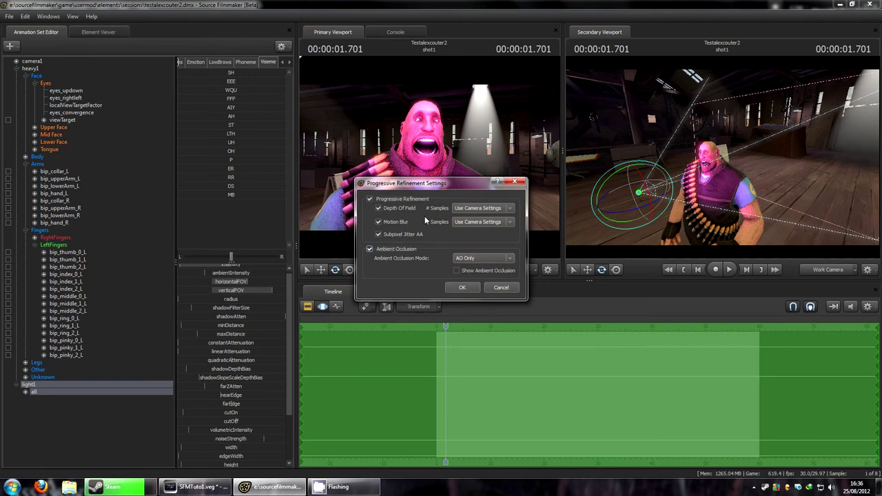
Step: Override the samples with 128 for Depth Of Field and 32 for Motion Blur, and apply the progressive refinement settings
{"action": "left_click", "coordinate": [474, 208]}
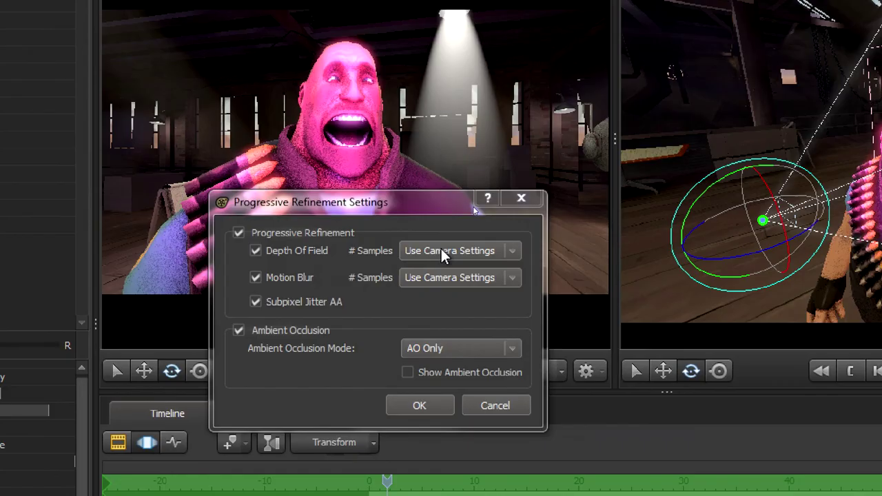
{"action": "left_click", "coordinate": [475, 210]}
{"action": "left_click", "coordinate": [451, 329]}
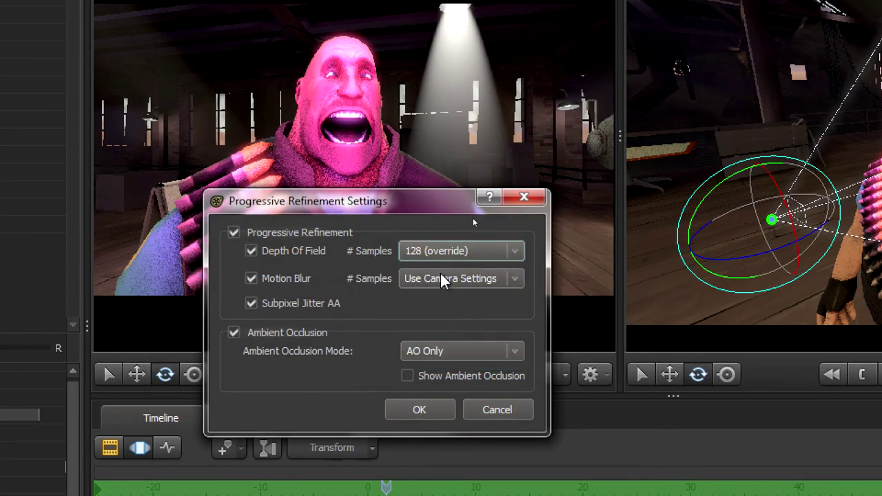
{"action": "left_click", "coordinate": [448, 278]}
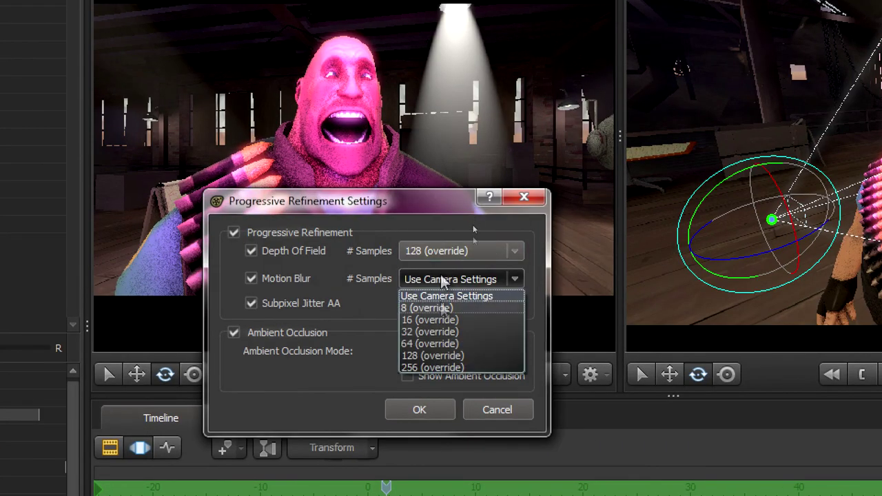
{"action": "left_click", "coordinate": [440, 332]}
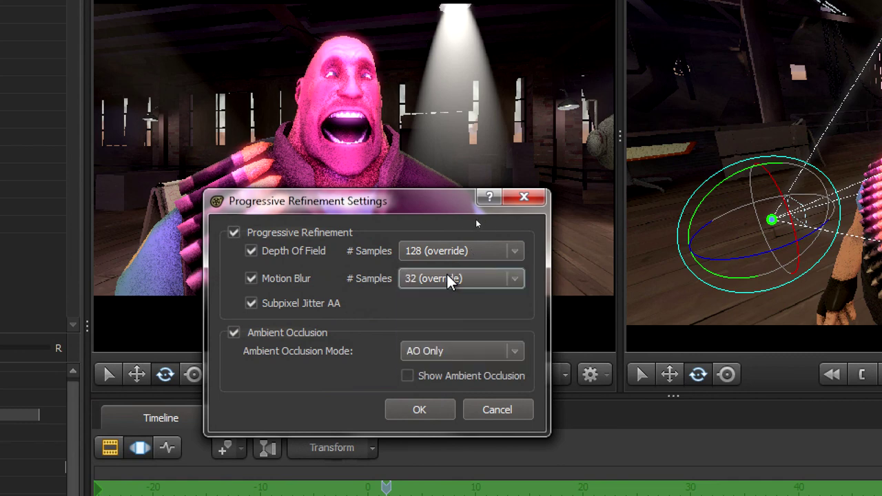
{"action": "left_click", "coordinate": [448, 251]}
{"action": "left_click", "coordinate": [449, 251]}
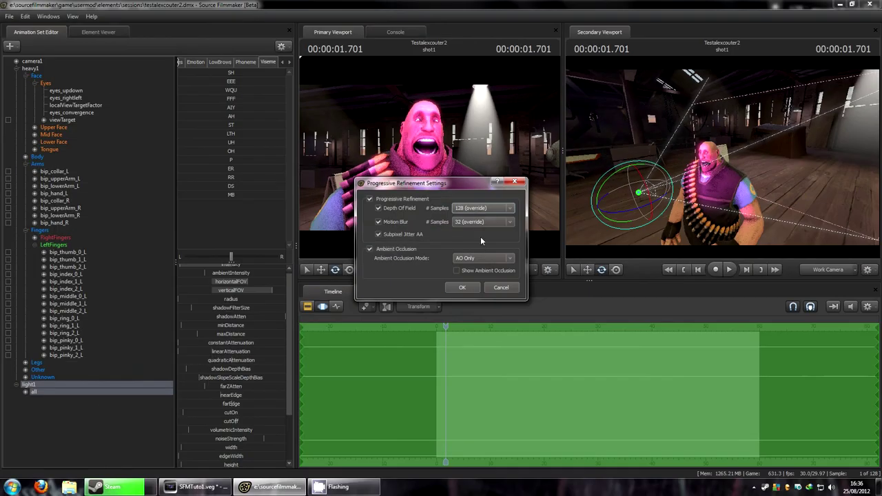
{"action": "left_click", "coordinate": [471, 290]}
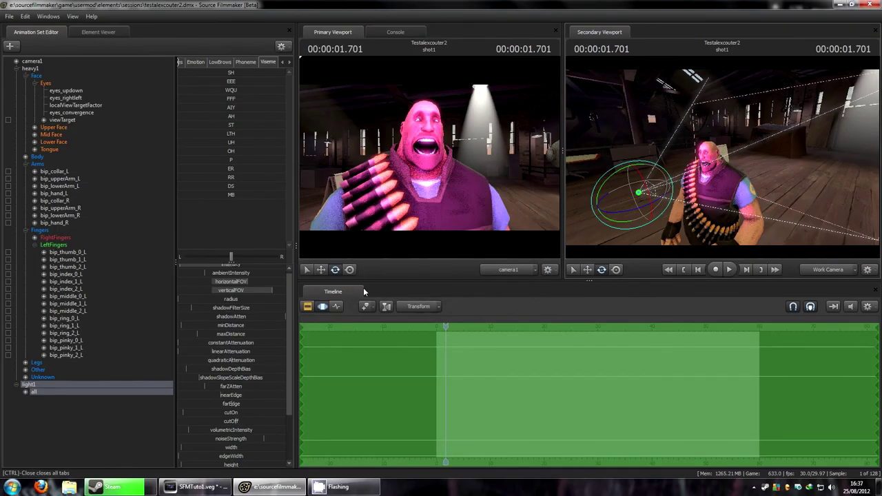
Step: Switch the timeline to the Clip Editor
{"action": "left_click", "coordinate": [309, 307]}
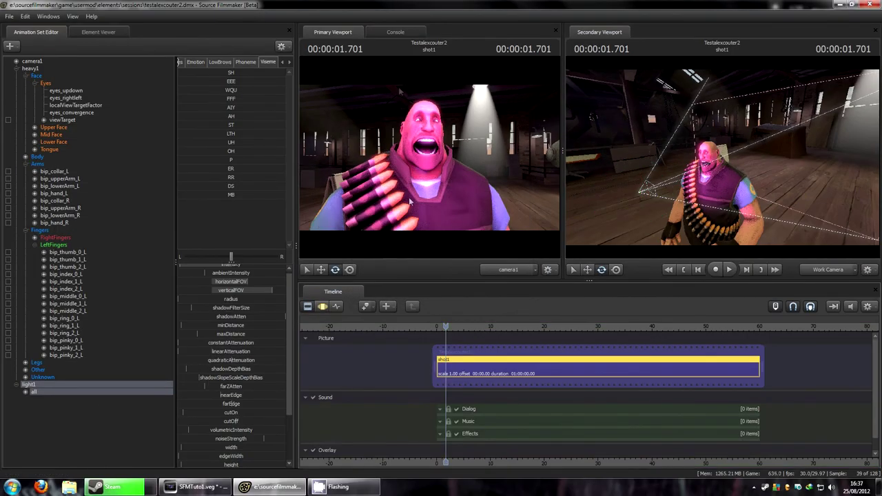